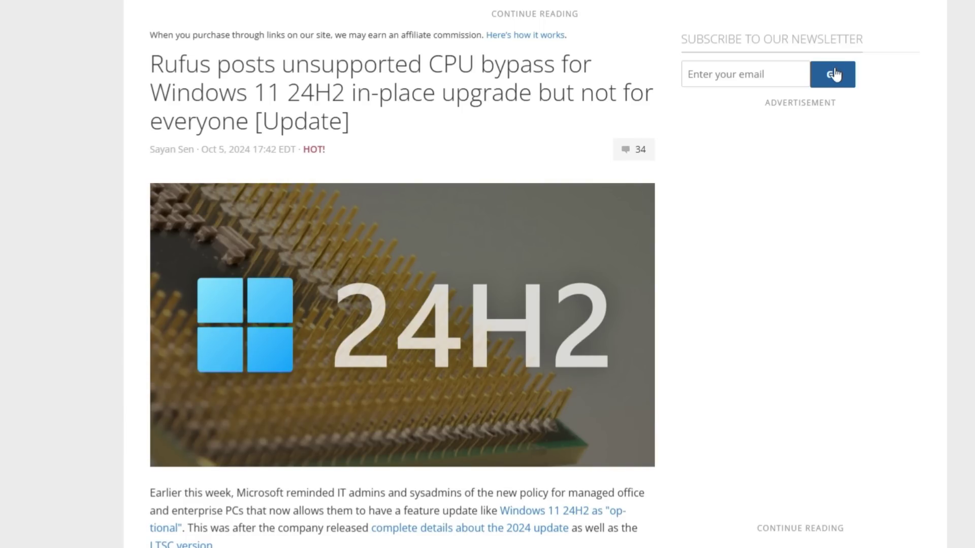
# Scroll down to the reg.exe bypass commands in the Neowin article and select the whole code block
pyautogui.scroll(-6, 812, 132)
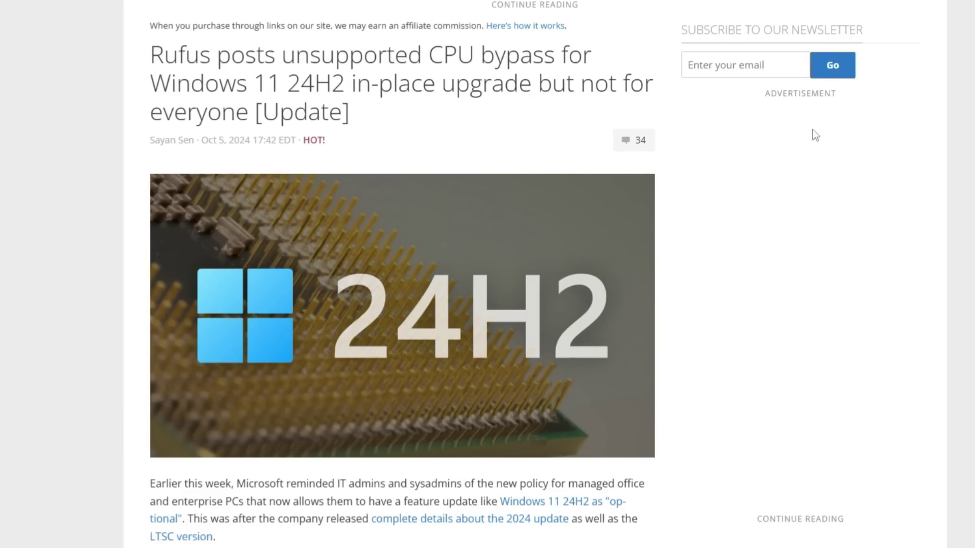
pyautogui.scroll(-4, 801, 174)
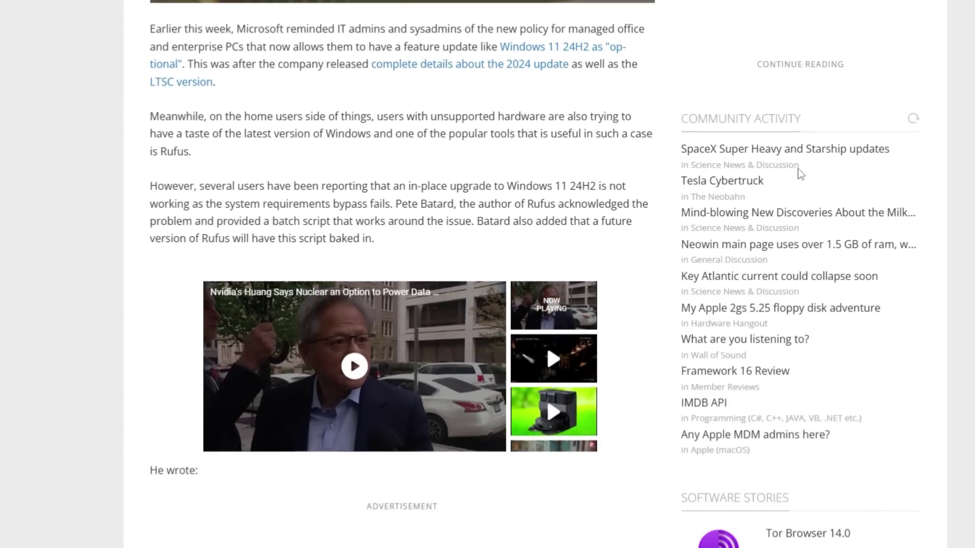
pyautogui.scroll(-9, 801, 174)
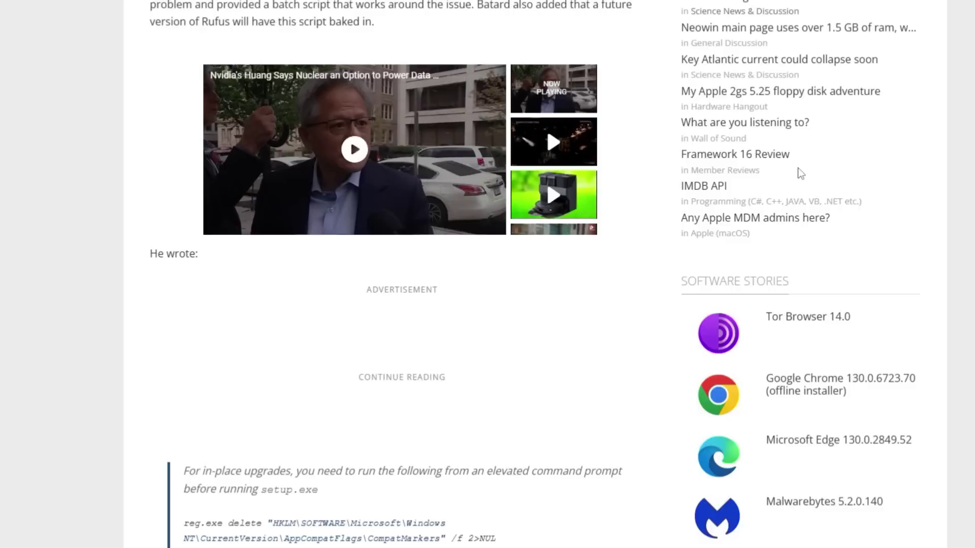
pyautogui.scroll(-3, 799, 171)
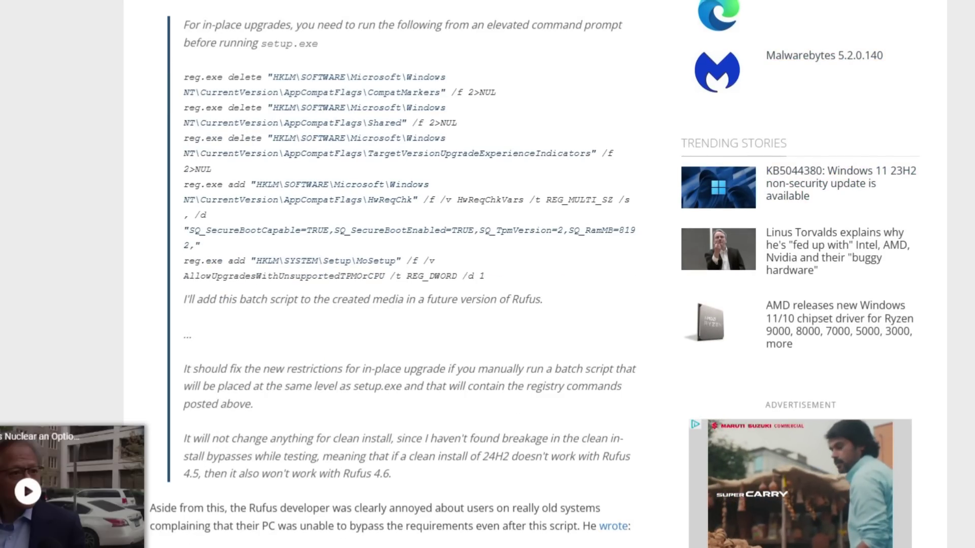
pyautogui.moveTo(183, 77); pyautogui.dragTo(487, 277)
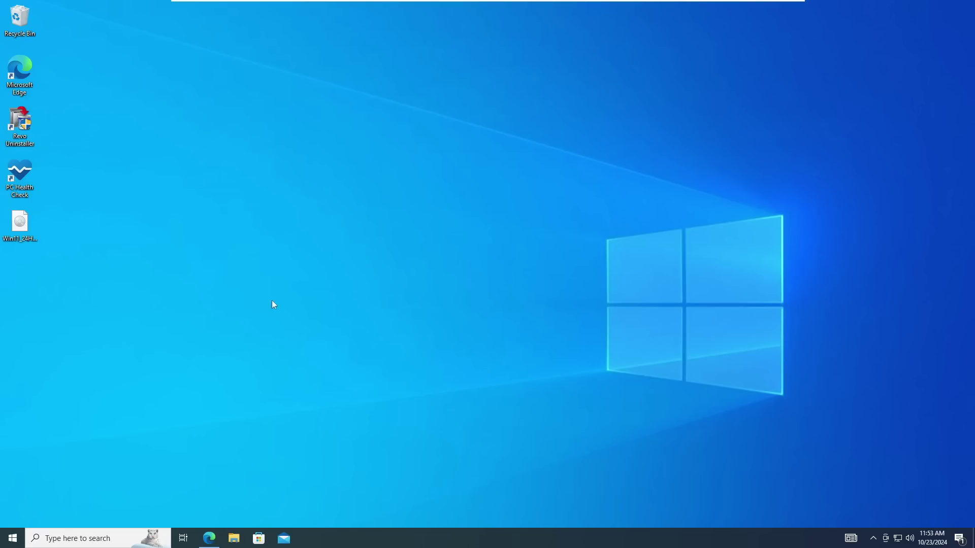
# Run PC Health Check's Windows 11 test, failing on TPM 1.2 and Xeon E5-1620 v3, then close the result
pyautogui.doubleClick(26, 173)
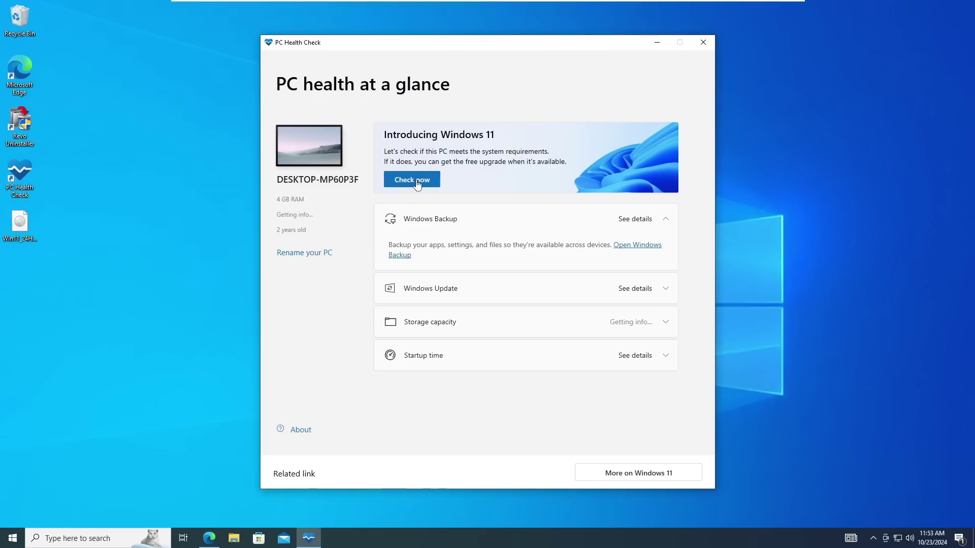
pyautogui.click(421, 180)
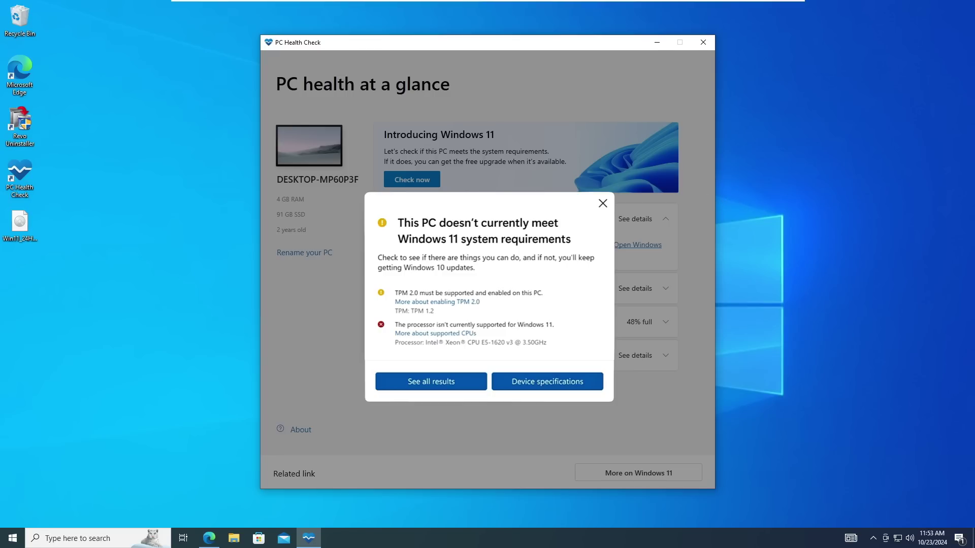
pyautogui.click(603, 203)
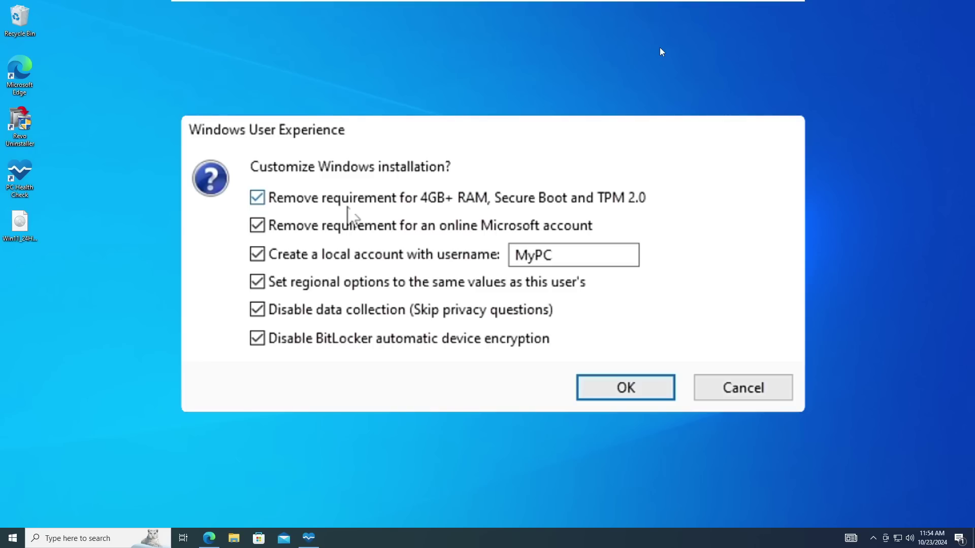
# Dismiss Rufus's Customize Windows installation dialog so only the Windows 10 desktop remains
pyautogui.press('Return')
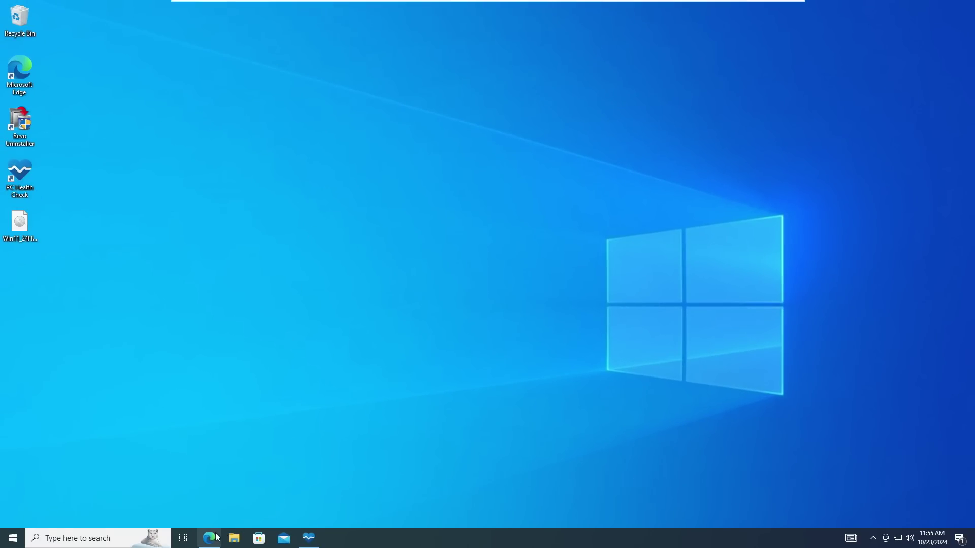
# Search Bing in Edge for 'windows 11 iso download' and open Microsoft's Download Windows 11 page
pyautogui.click(224, 496)
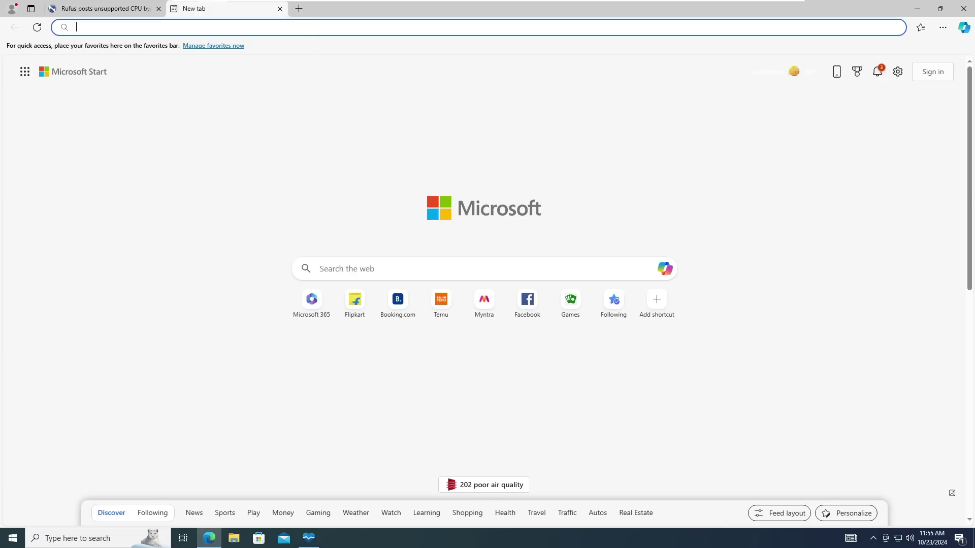
pyautogui.write('windows 11')
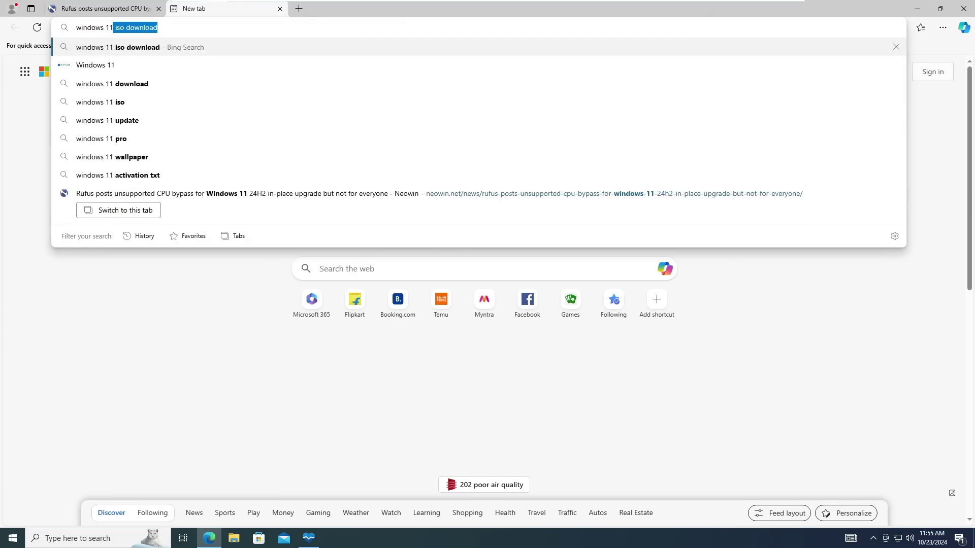
pyautogui.press('Right')
pyautogui.press('Return')
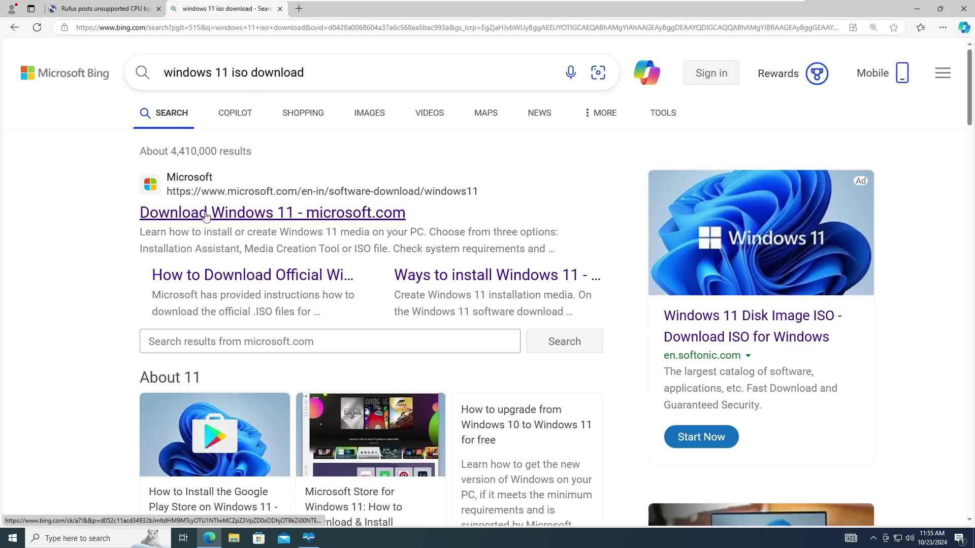
pyautogui.click(274, 215)
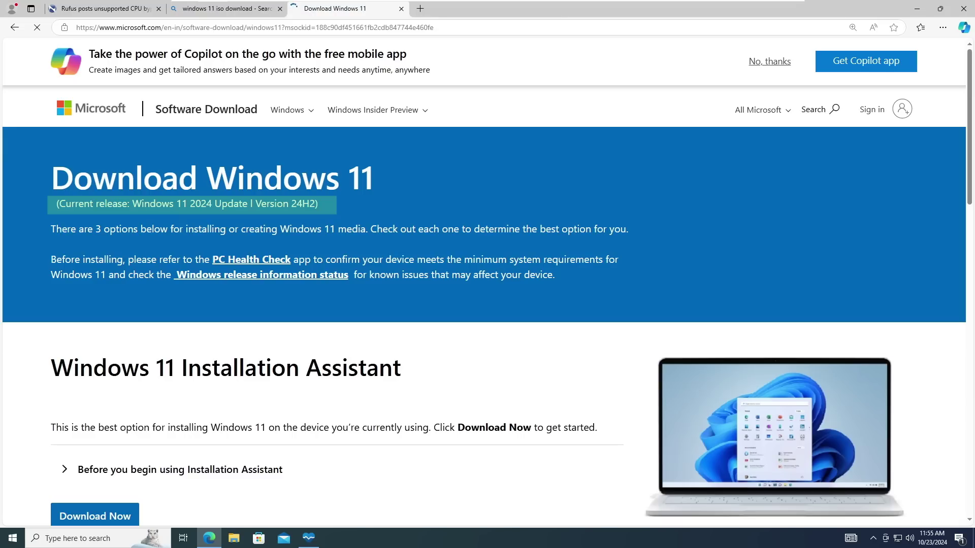
# Scroll to the ISO section and request the Windows 11 multi-edition ISO for x64 devices
pyautogui.scroll(-3, 230, 236)
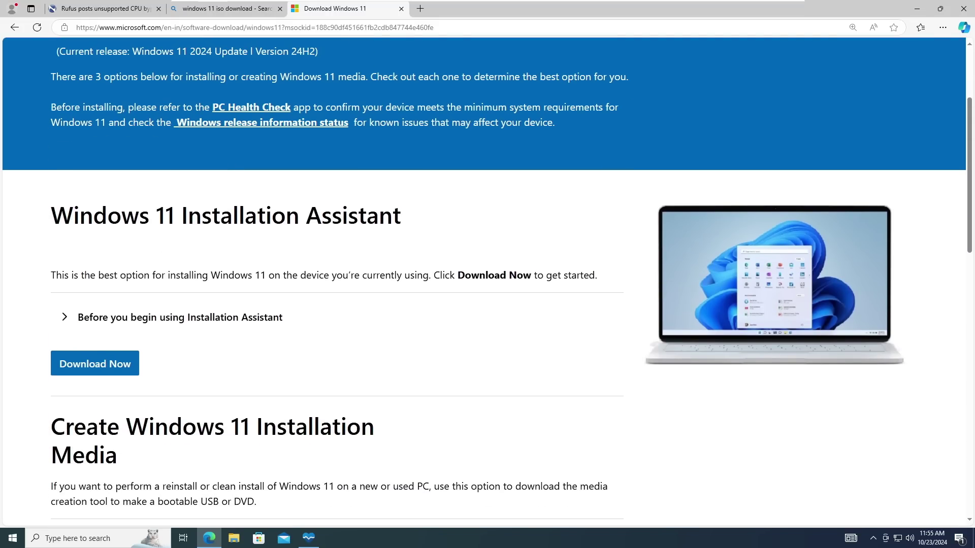
pyautogui.scroll(-1, 310, 236)
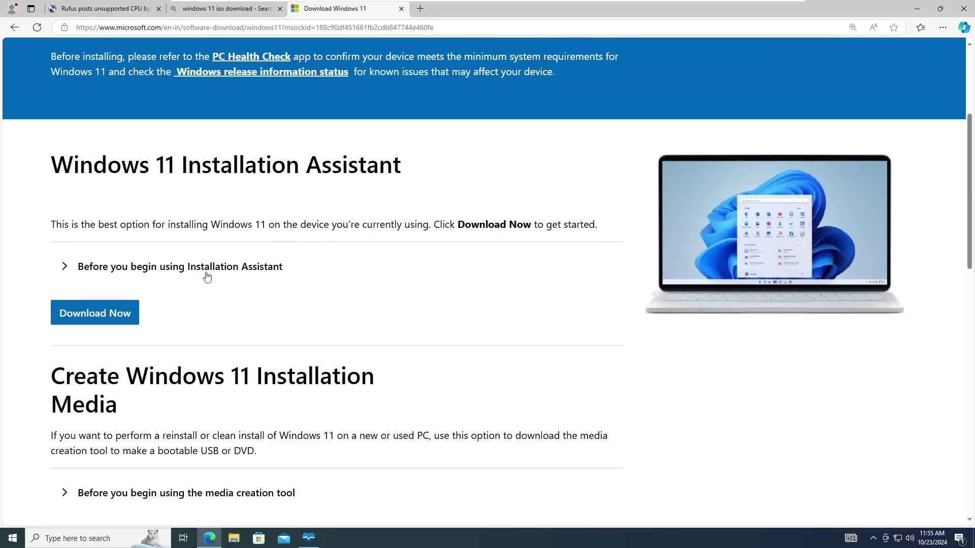
pyautogui.scroll(-1, 119, 315)
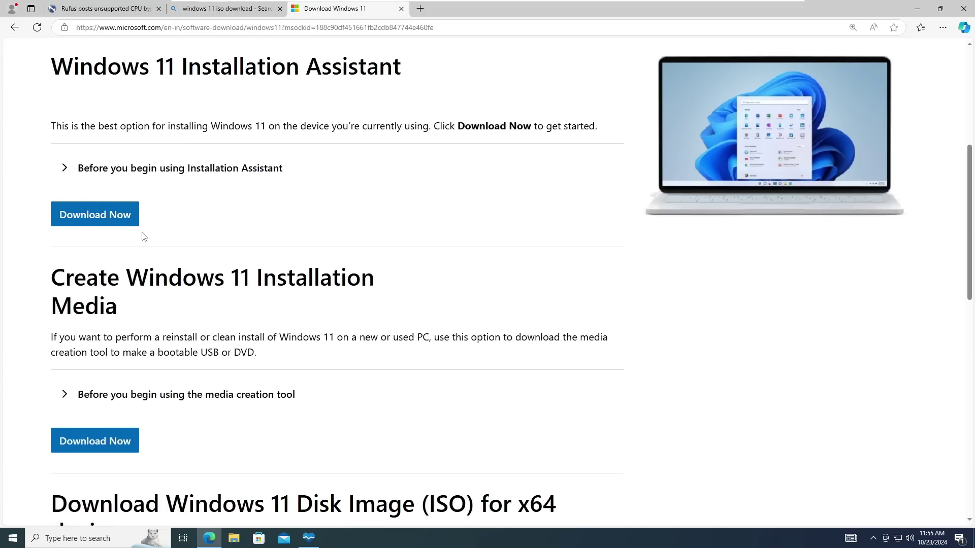
pyautogui.scroll(1, 142, 236)
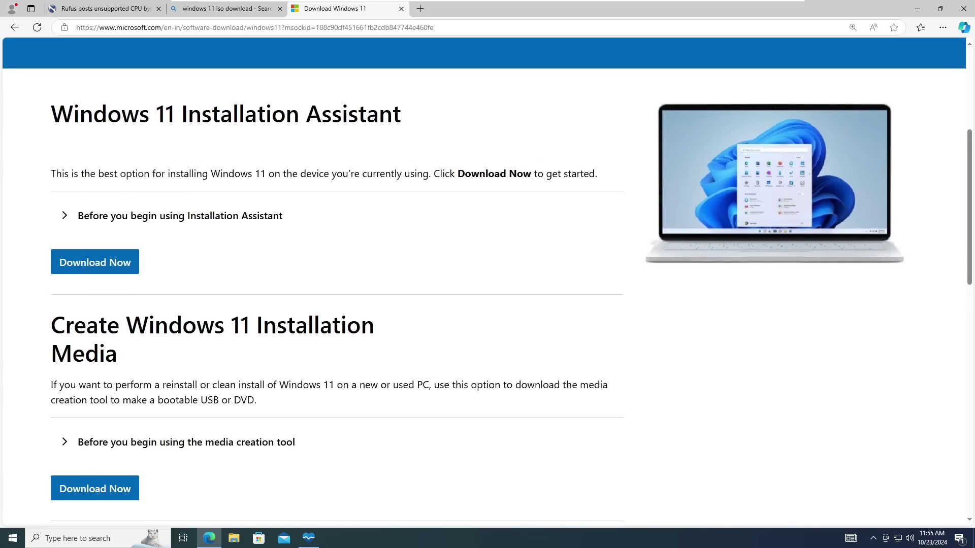
pyautogui.scroll(-2, 104, 335)
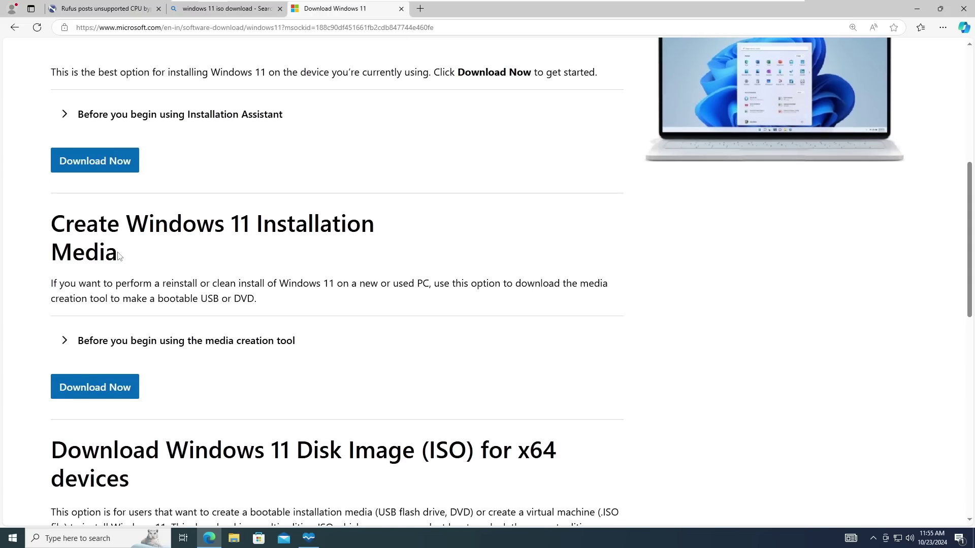
pyautogui.scroll(-1, 118, 255)
pyautogui.scroll(-6, 118, 256)
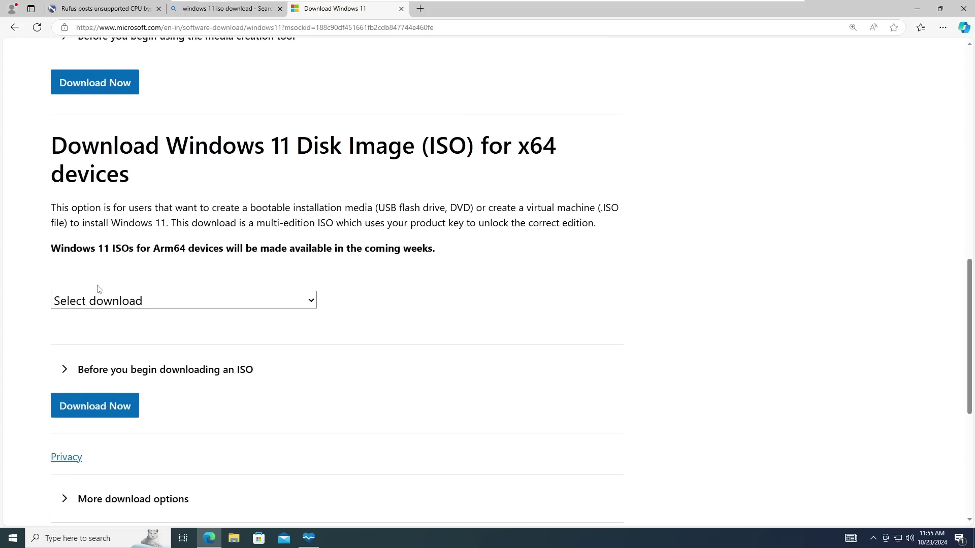
pyautogui.scroll(-1, 175, 300)
pyautogui.click(179, 250)
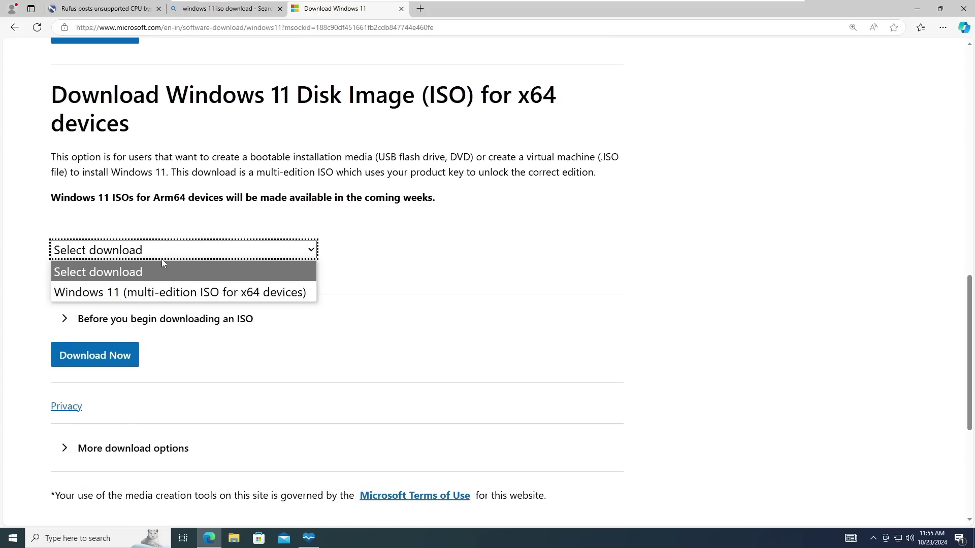
pyautogui.click(127, 293)
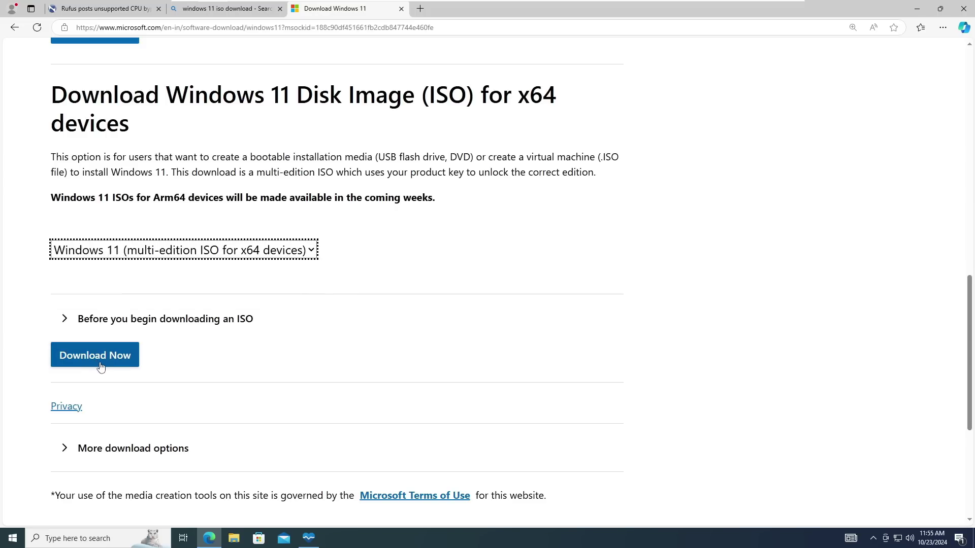
pyautogui.click(100, 365)
# Choose English (United States) and start the 64-bit Win11_24H2_English_x64.iso download
pyautogui.click(171, 291)
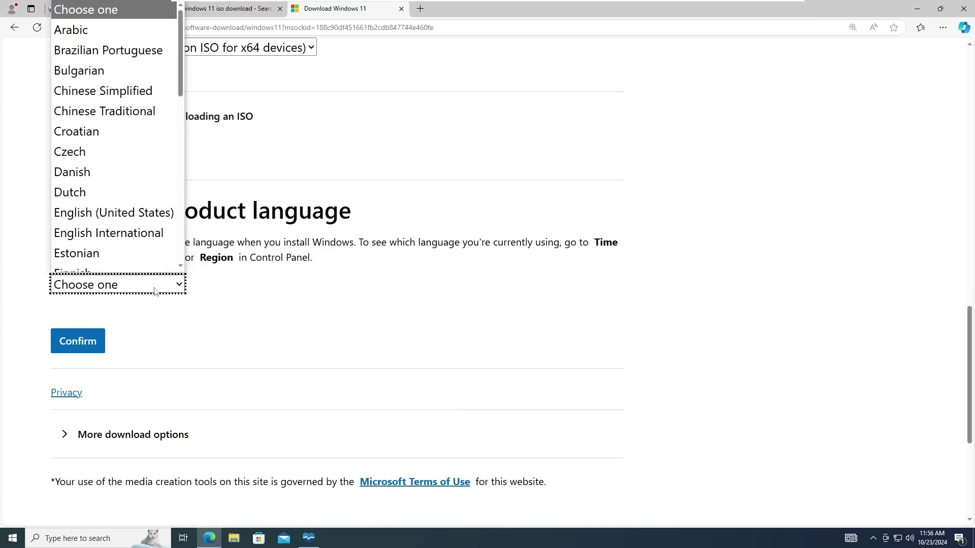
pyautogui.click(114, 206)
pyautogui.click(80, 341)
pyautogui.click(117, 93)
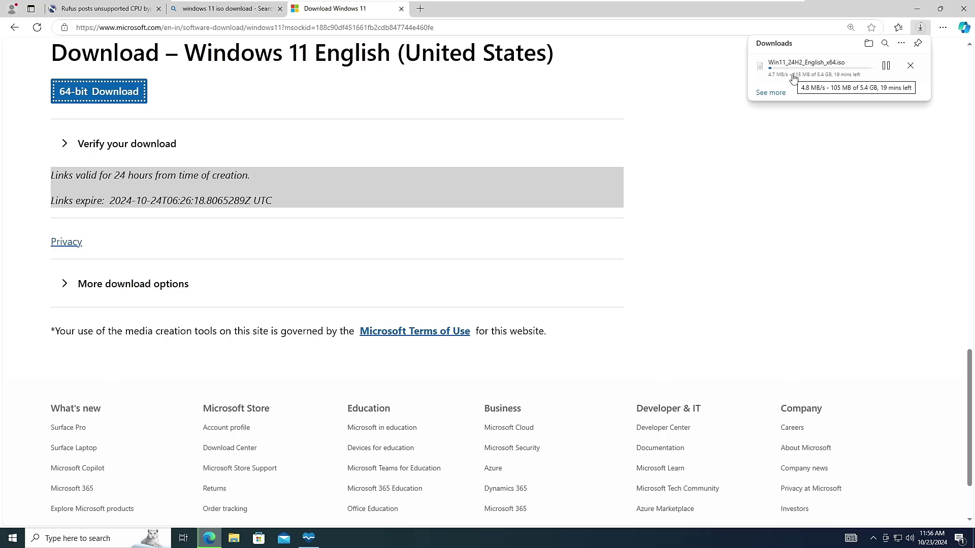
# Search the web for 'rufus' in a new tab and open the official Rufus website
pyautogui.click(421, 9)
pyautogui.write('r')
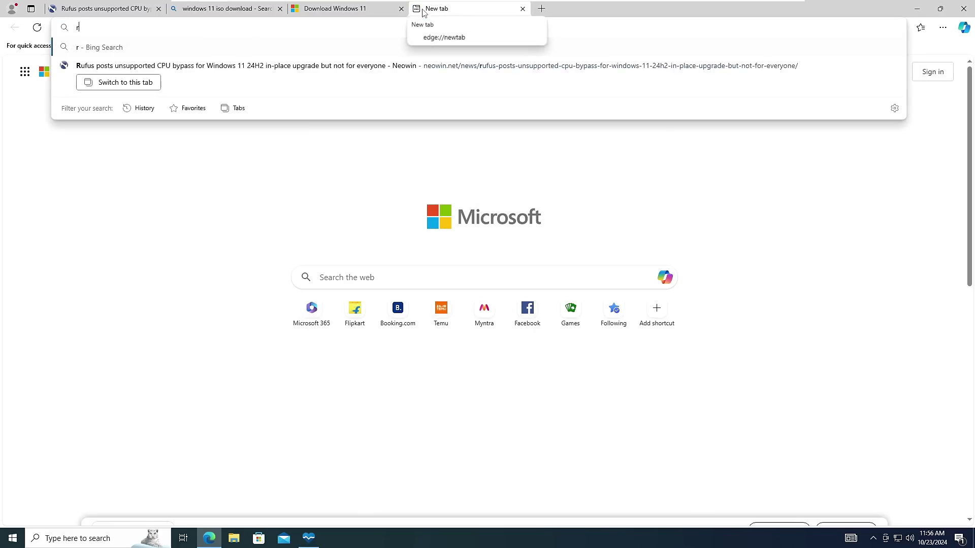
pyautogui.write('ufus')
pyautogui.press('Return')
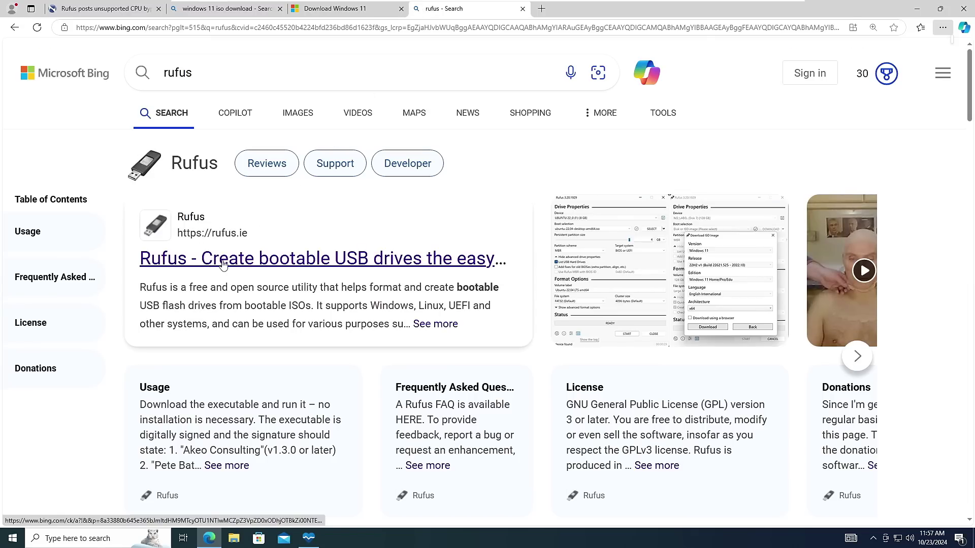
pyautogui.click(380, 259)
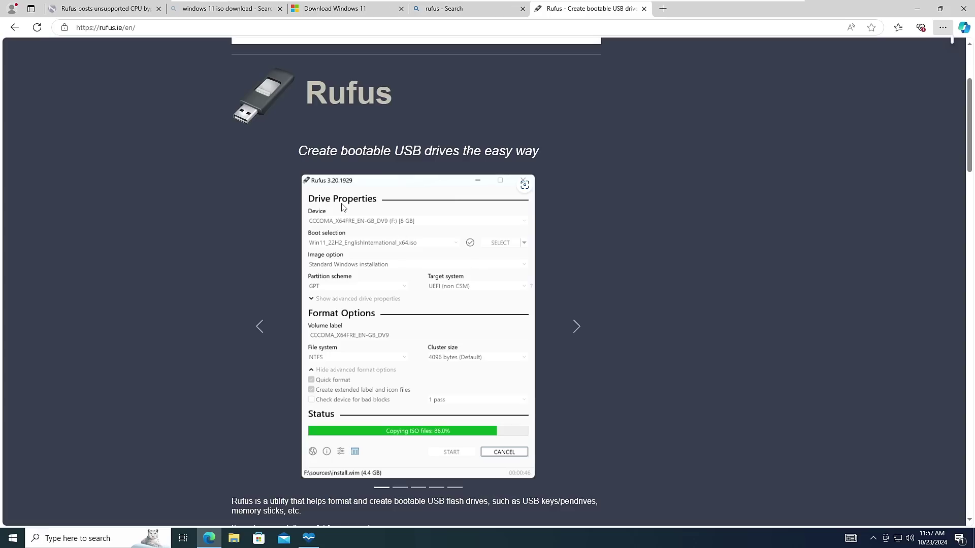
# Download rufus-4.6.exe, the standard x64 release, and run it from Edge's Downloads panel
pyautogui.scroll(-9, 406, 262)
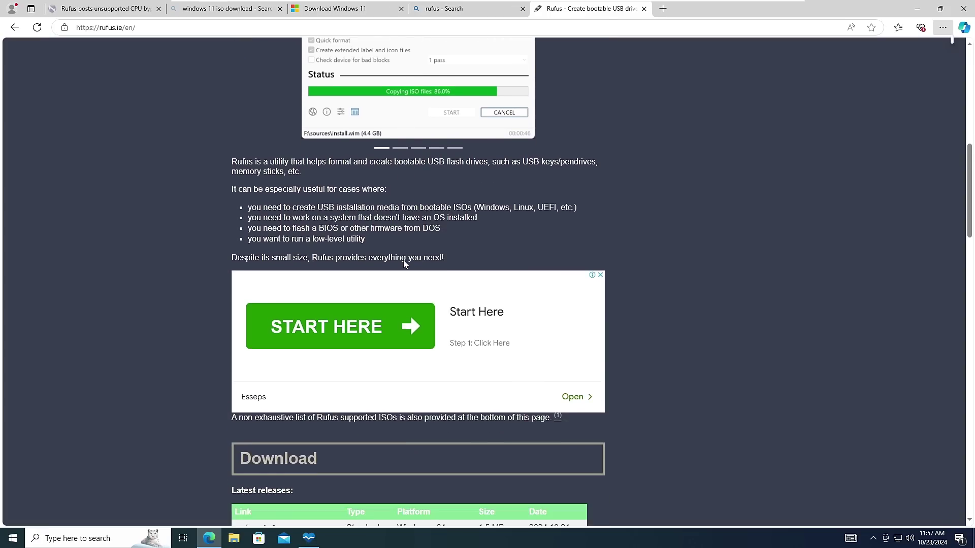
pyautogui.scroll(-2, 400, 264)
pyautogui.scroll(-1, 299, 257)
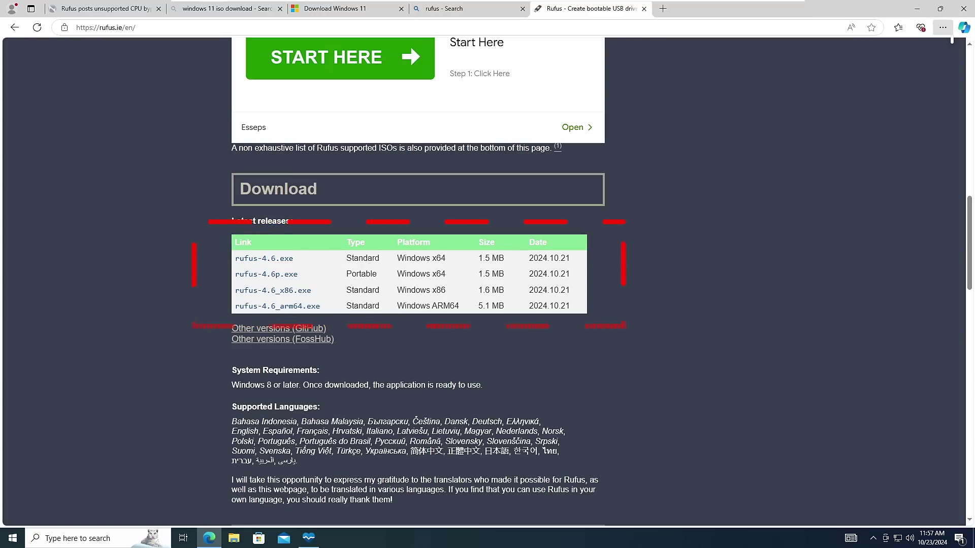
pyautogui.click(254, 259)
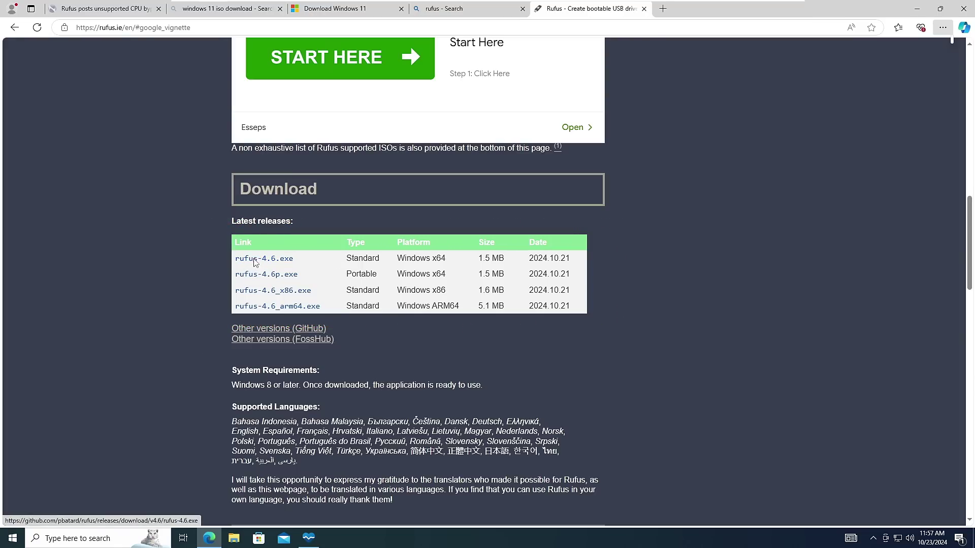
pyautogui.click(778, 102)
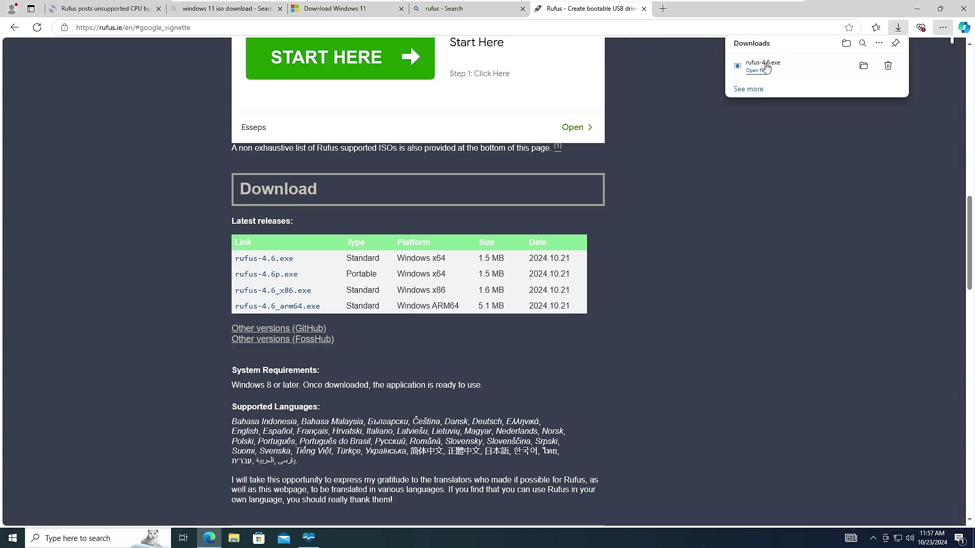
pyautogui.click(766, 68)
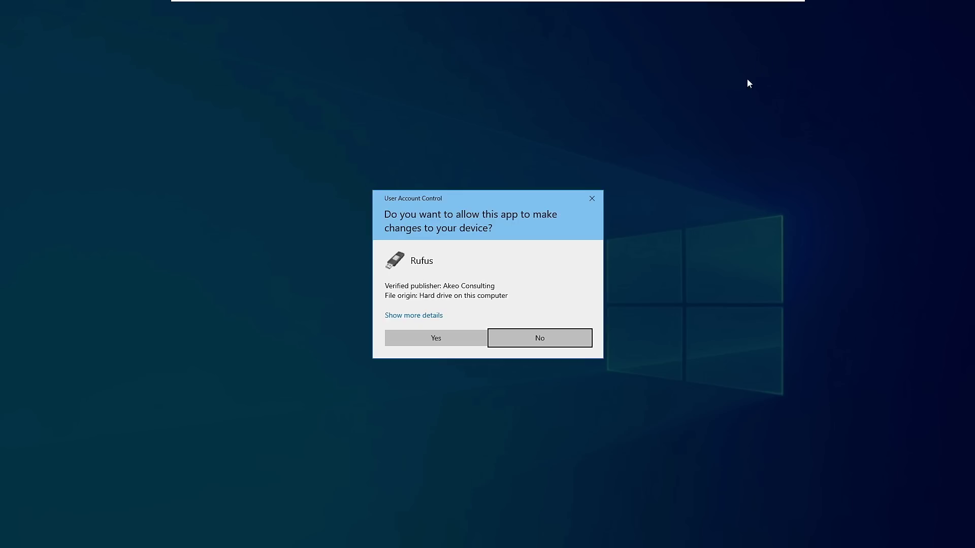
# Approve Rufus's User Account Control prompt and minimize Edge to show Rufus with SANDISK (E:) detected
pyautogui.click(419, 337)
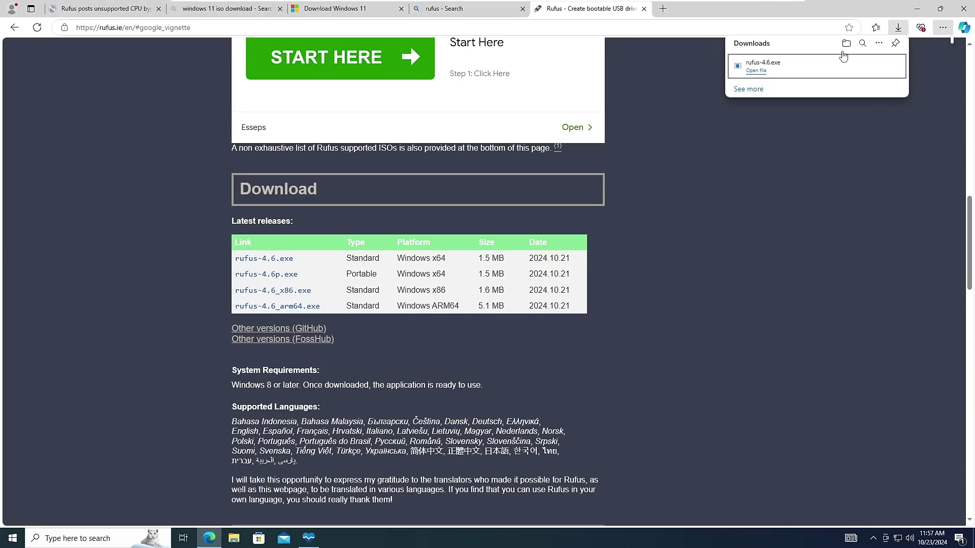
pyautogui.click(925, 13)
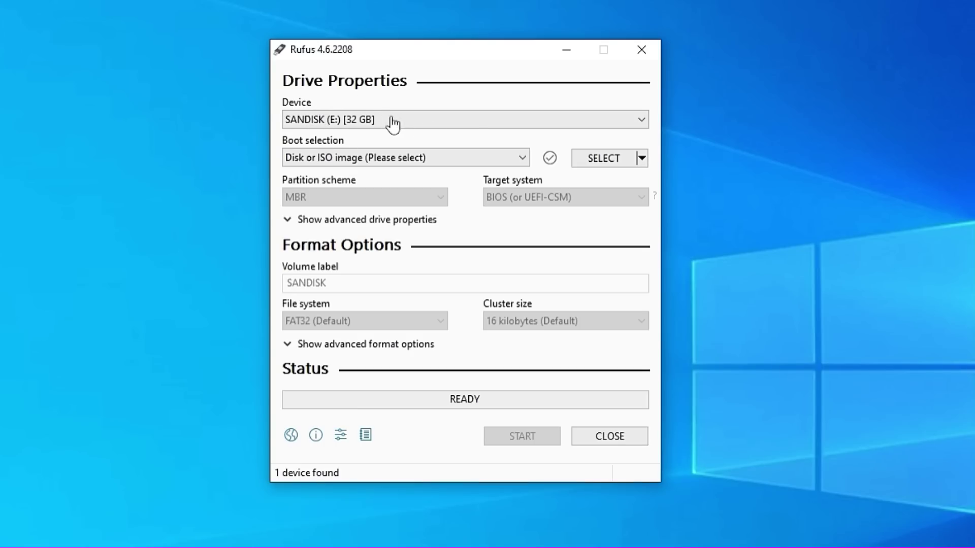
# Keep SANDISK (E:) 32 GB as the target and load Win11_24H2_English_x64.iso from the Desktop
pyautogui.click(492, 125)
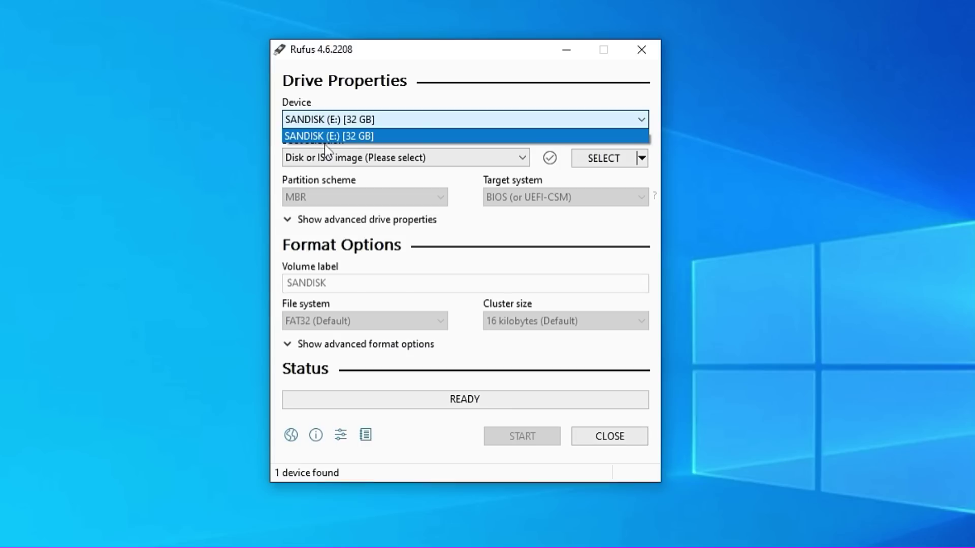
pyautogui.click(373, 118)
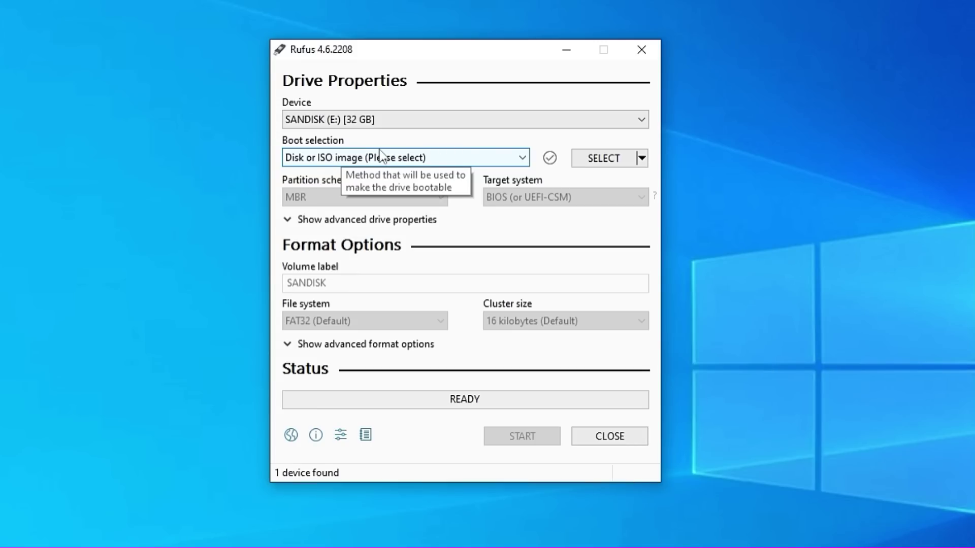
pyautogui.click(597, 162)
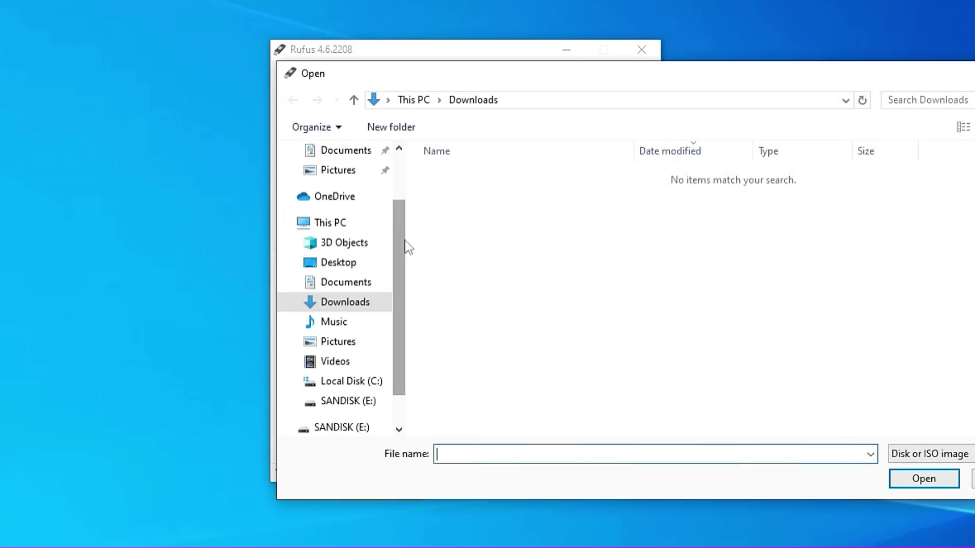
pyautogui.click(357, 265)
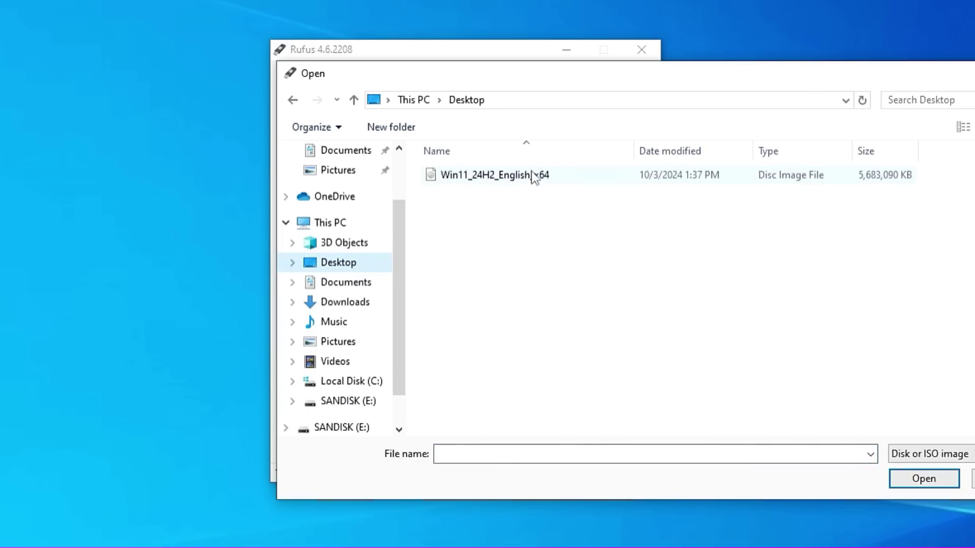
pyautogui.click(523, 181)
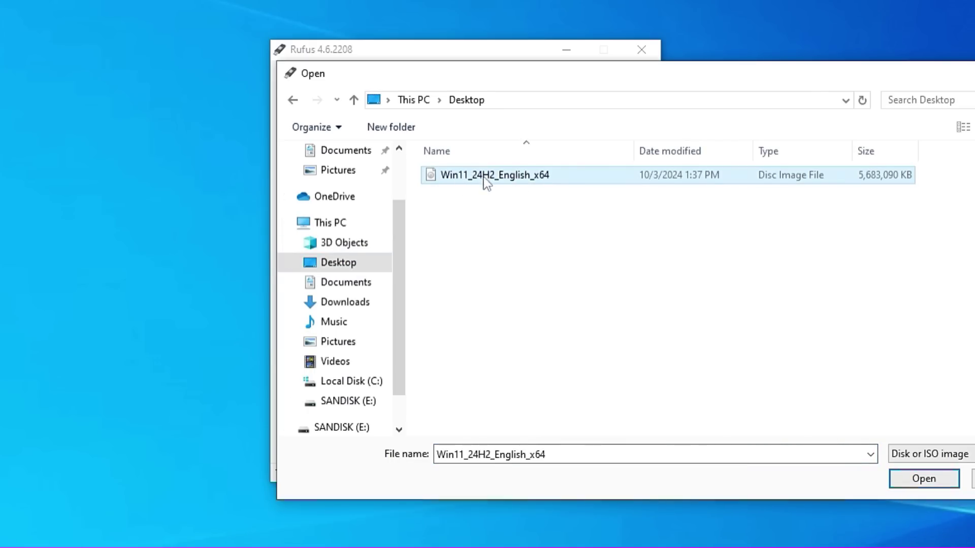
pyautogui.click(914, 479)
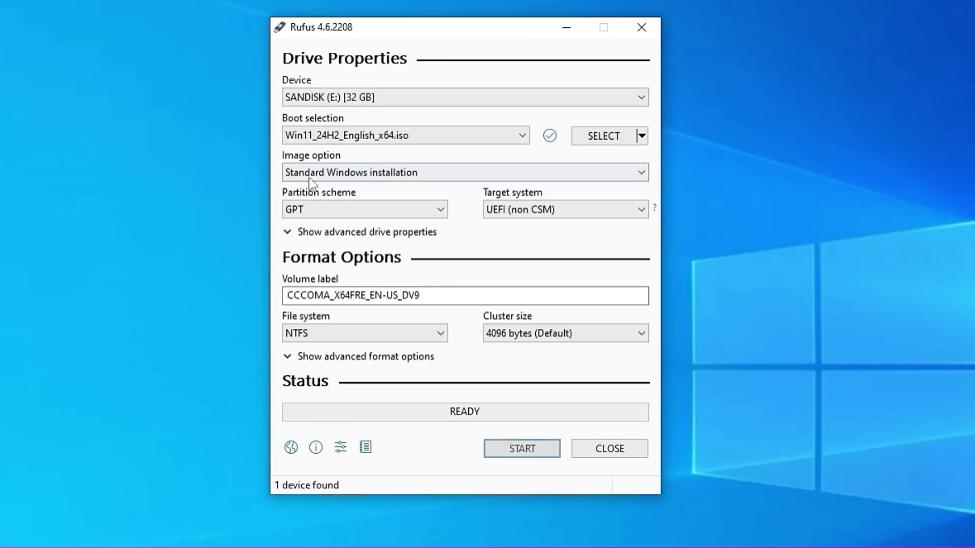
pyautogui.moveTo(325, 178)
pyautogui.click(433, 175)
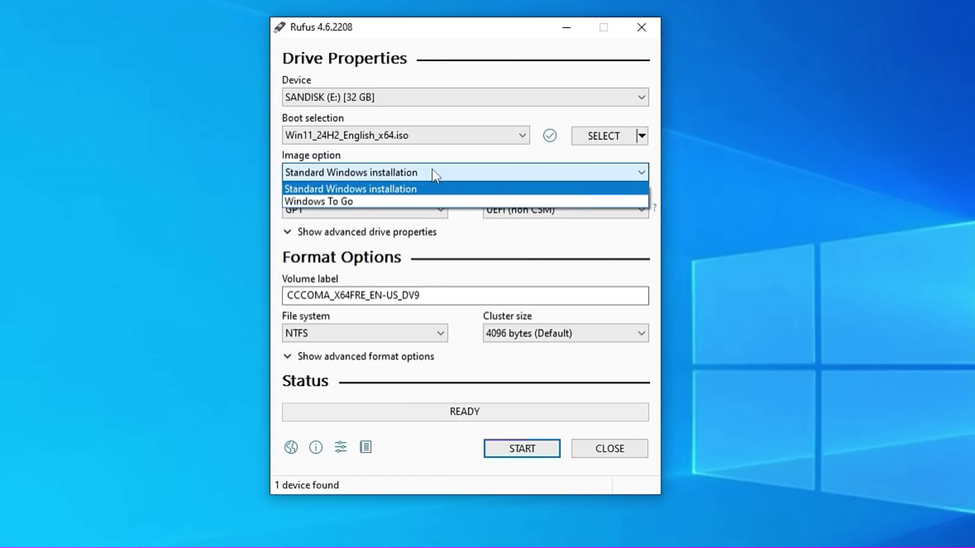
pyautogui.click(361, 190)
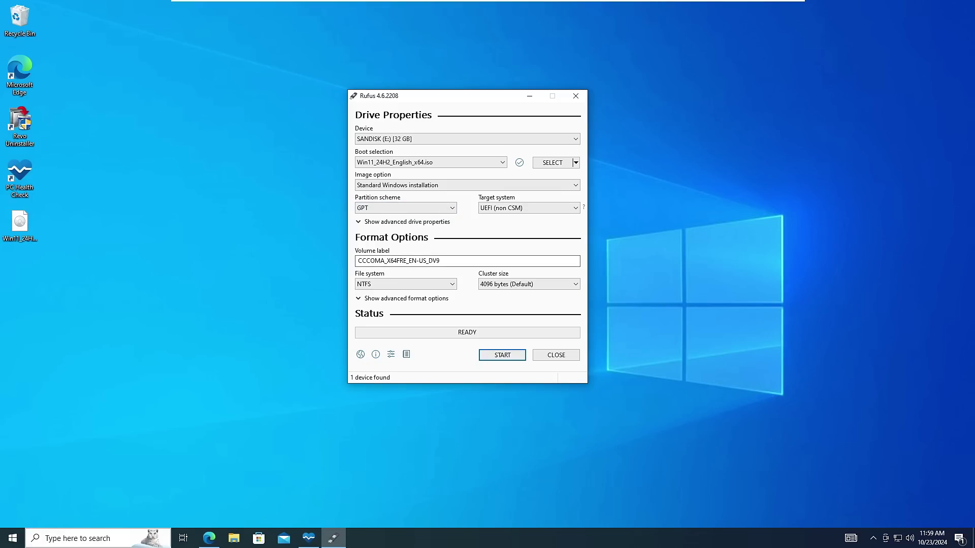
pyautogui.click(97, 538)
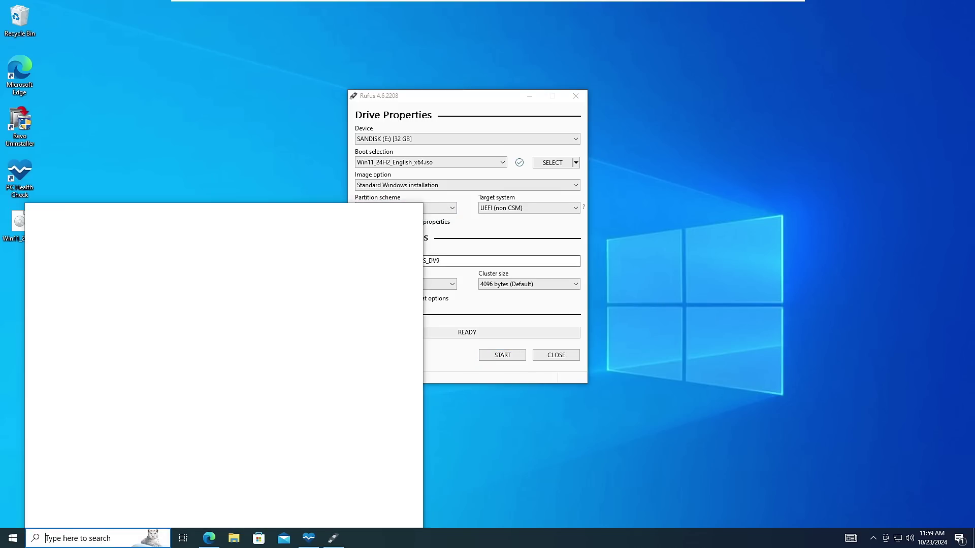
pyautogui.write('system')
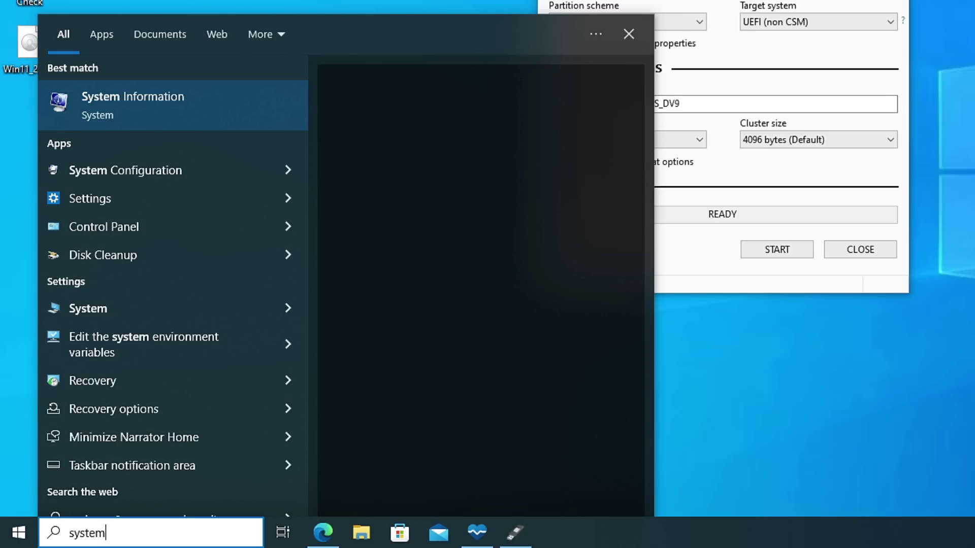
pyautogui.click(132, 103)
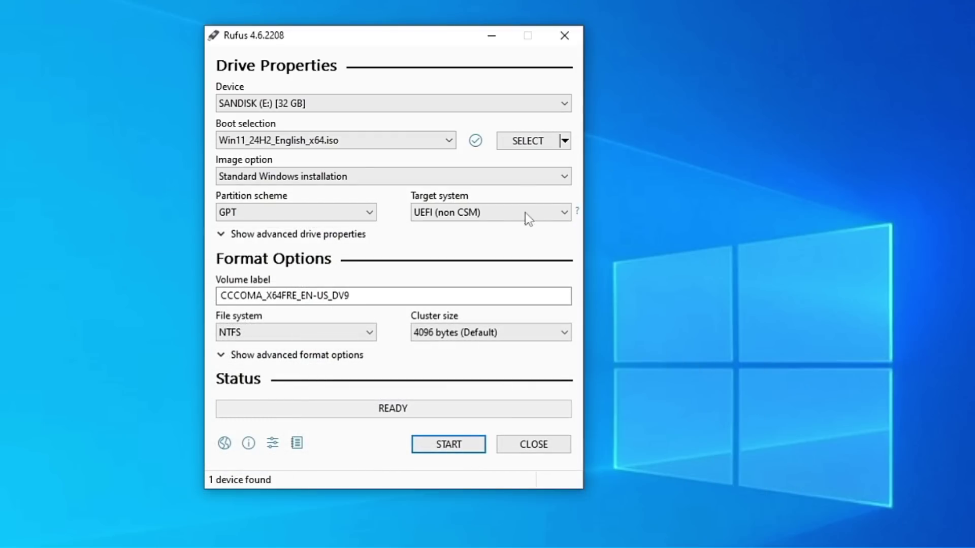
pyautogui.moveTo(431, 220)
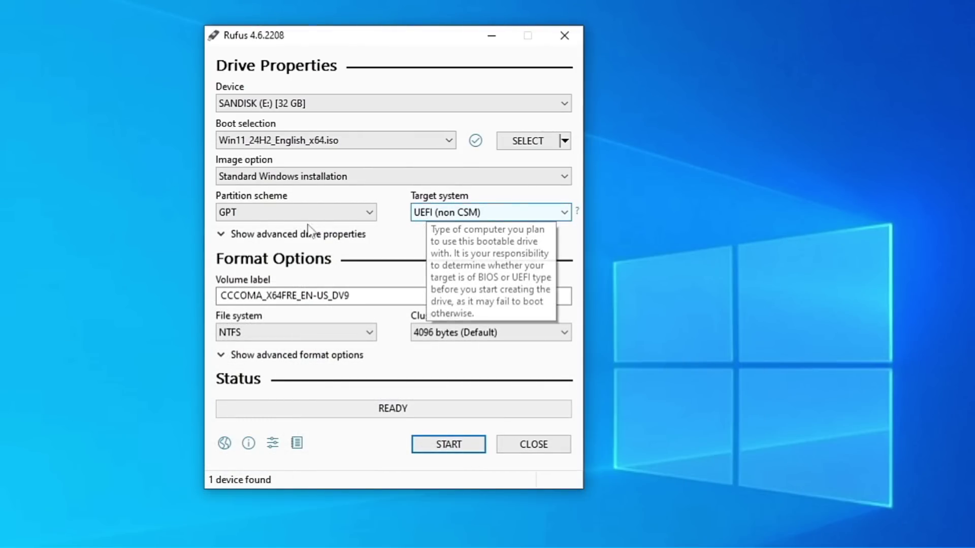
pyautogui.moveTo(235, 219)
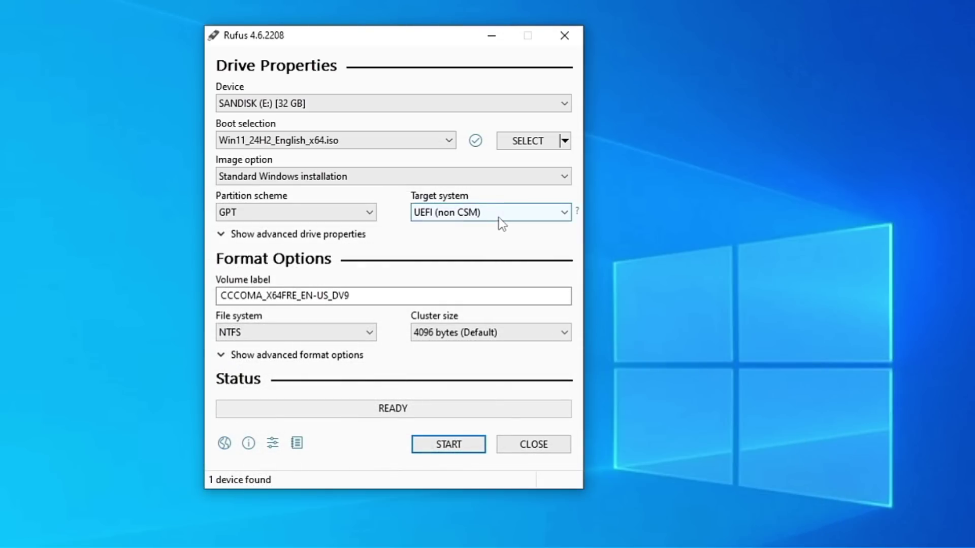
pyautogui.click(497, 219)
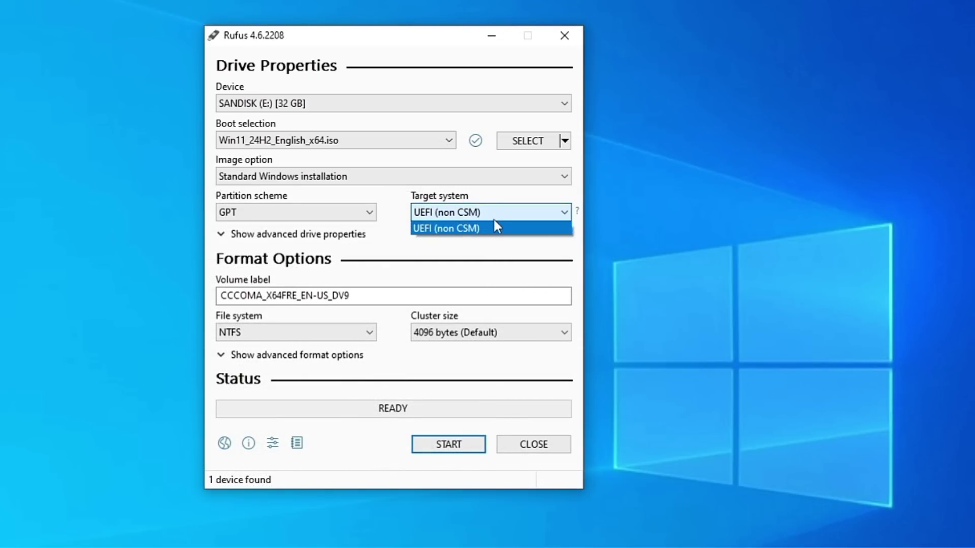
pyautogui.click(358, 214)
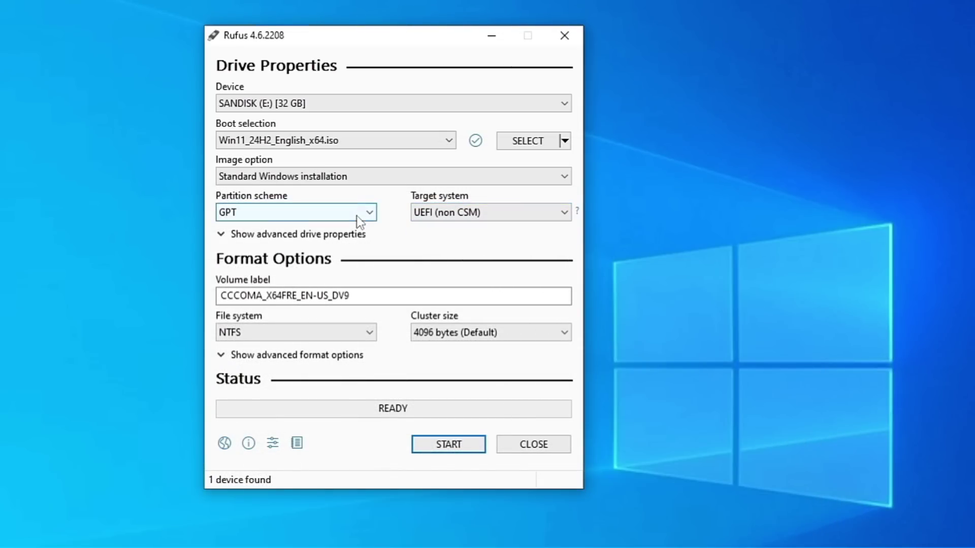
# Keep GPT, relabel the volume 'Win 11 24h2', and start writing the bootable drive
pyautogui.click(281, 218)
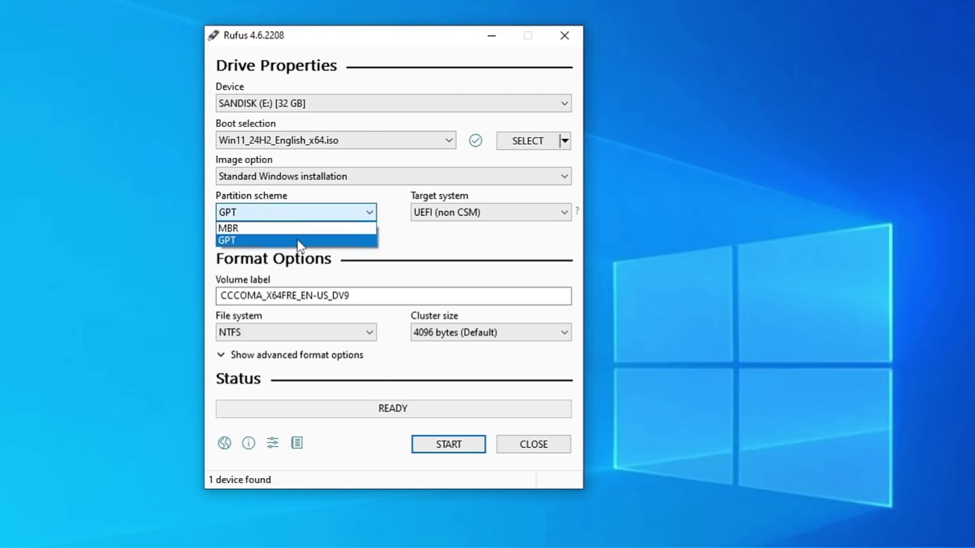
pyautogui.click(330, 240)
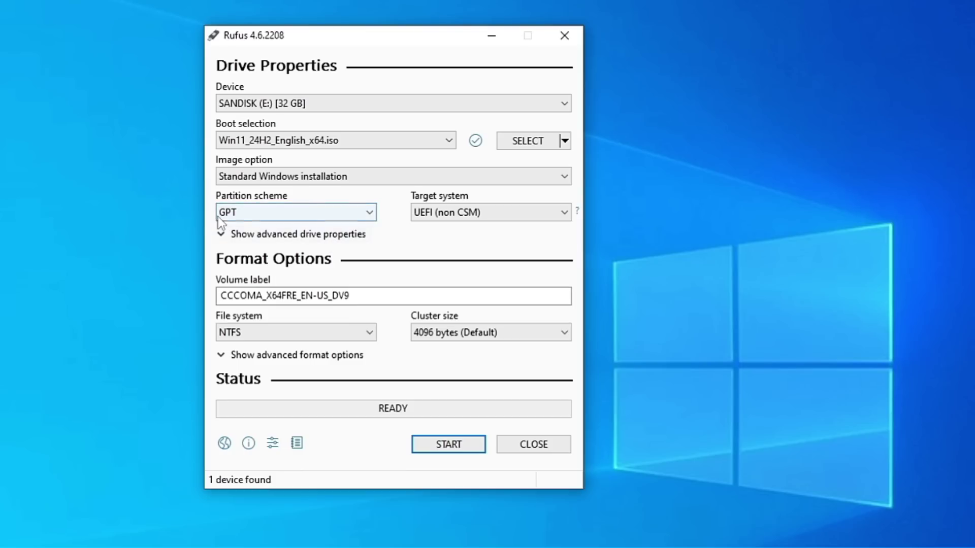
pyautogui.click(224, 296)
pyautogui.press('End')
pyautogui.hotkey('ctrl', 'a')
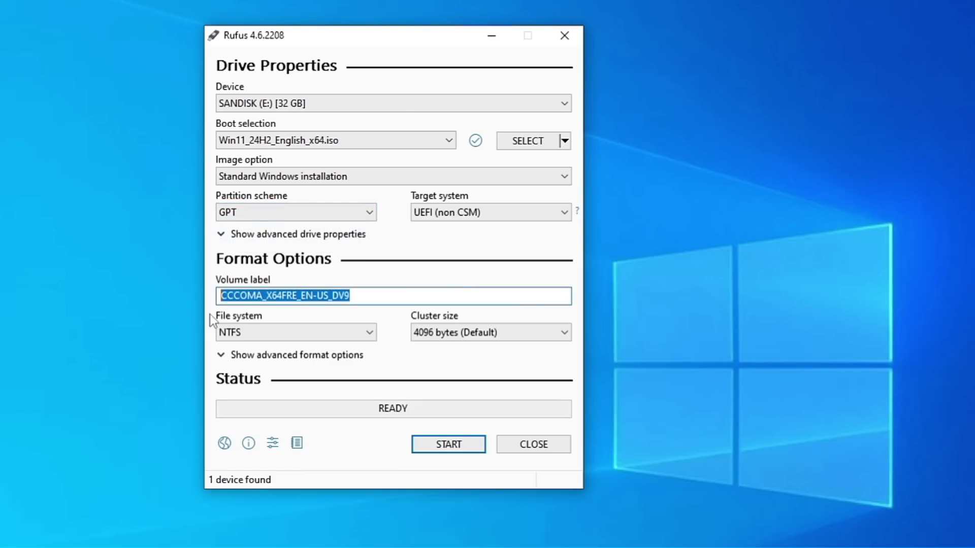
pyautogui.write('Qu')
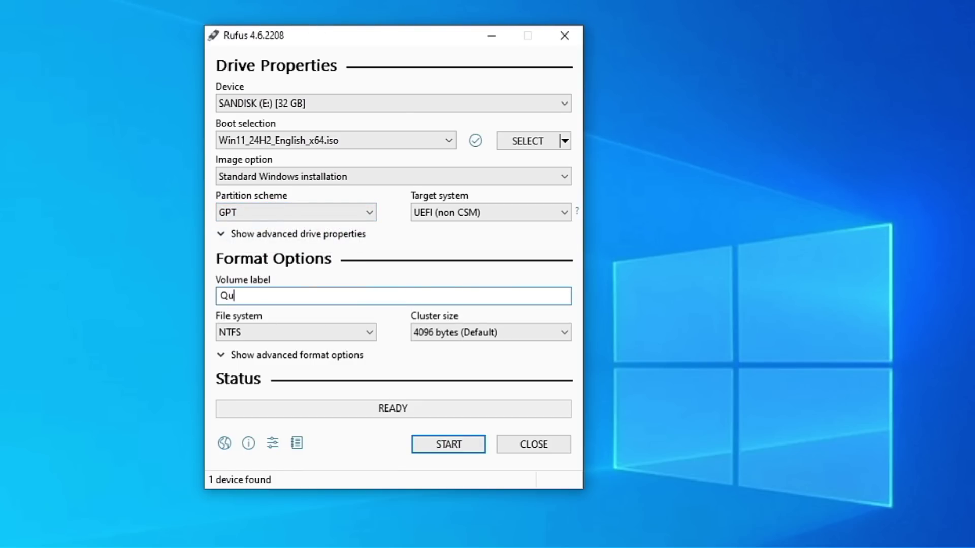
pyautogui.write('Win 11 24h2')
pyautogui.click(455, 450)
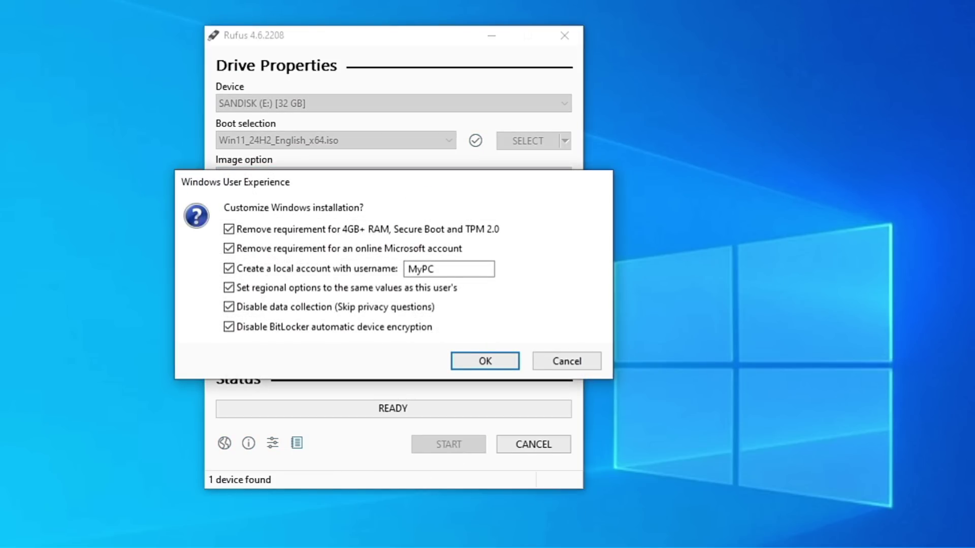
pyautogui.moveTo(399, 187); pyautogui.dragTo(401, 163)
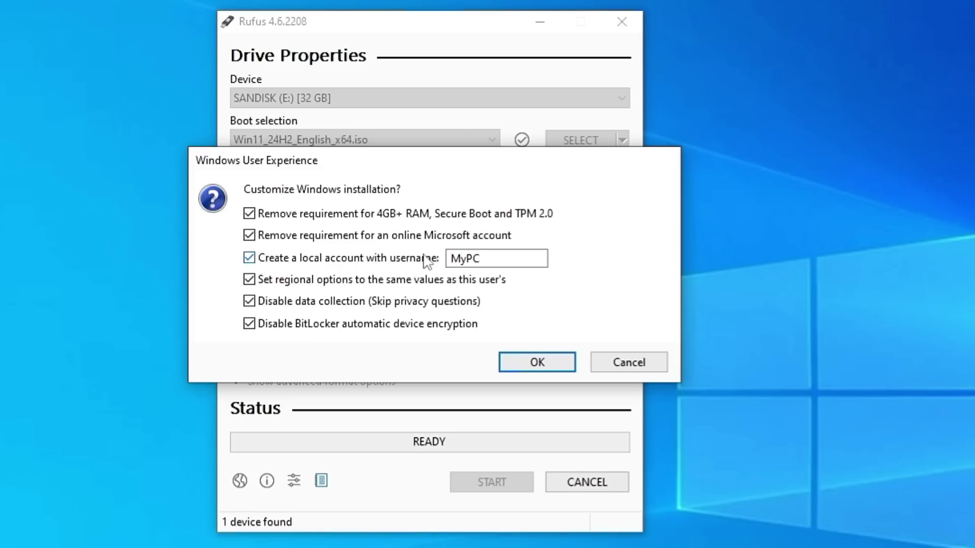
# Replace the local account username MyPC with a new username and accept the customisation options
pyautogui.click(487, 259)
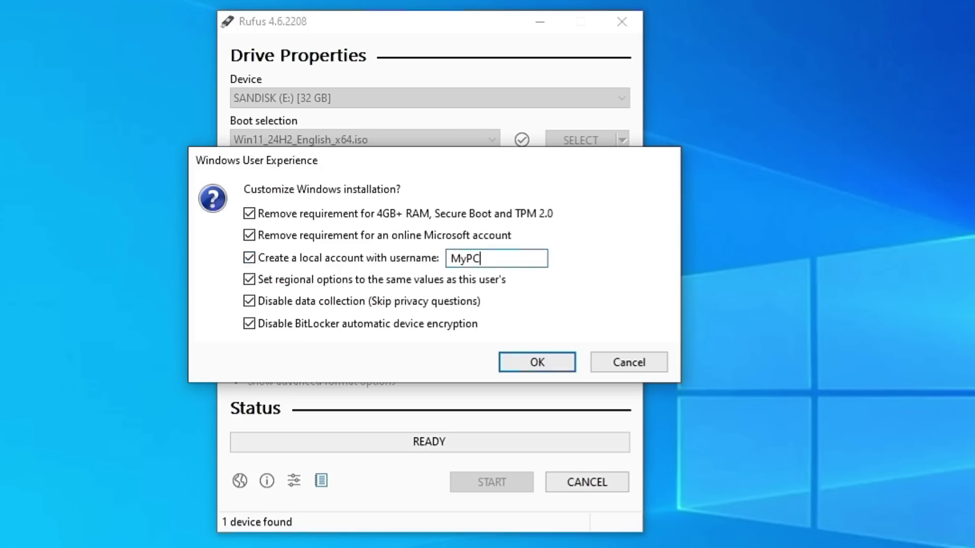
pyautogui.doubleClick(478, 259)
pyautogui.write('CGEEK')
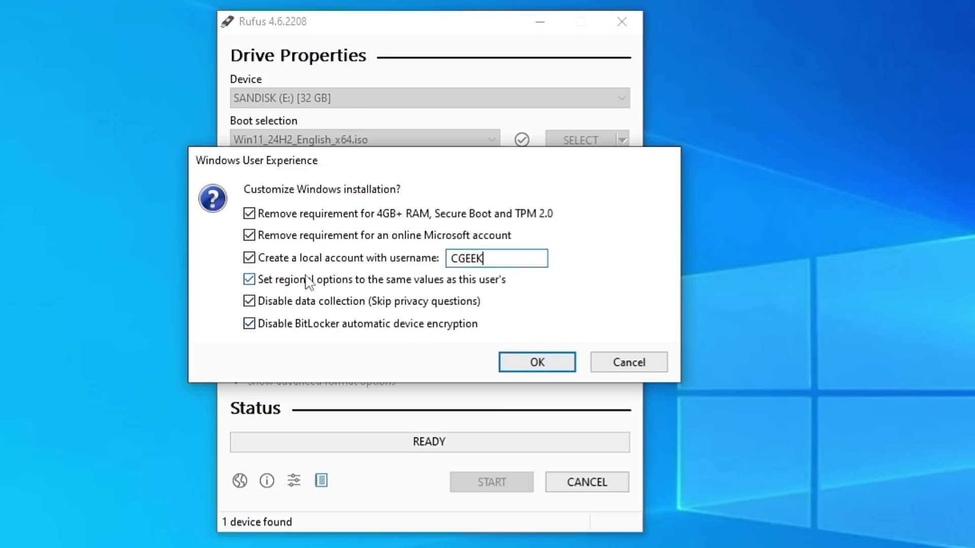
pyautogui.click(533, 369)
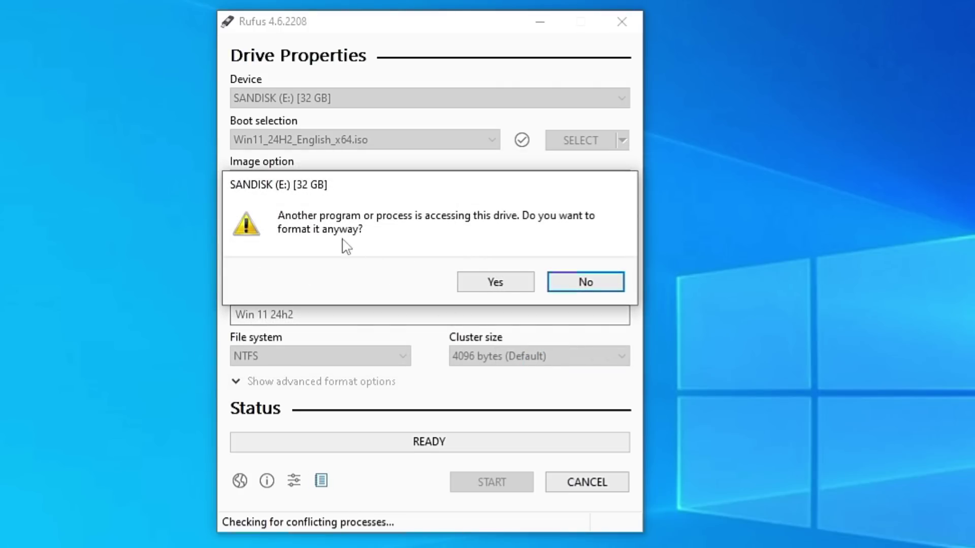
# Confirm formatting the SanDisk drive despite other access, accepting that all its data is erased
pyautogui.click(508, 284)
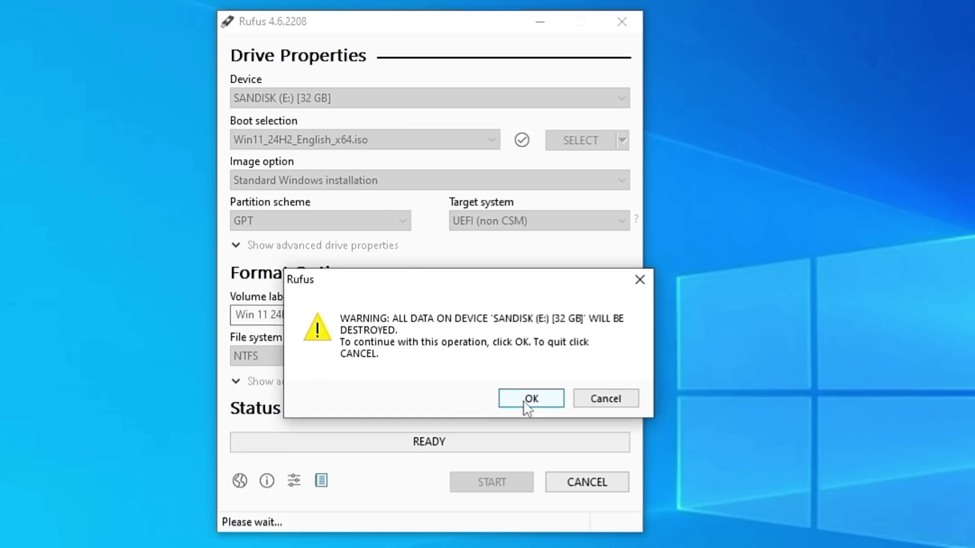
pyautogui.click(526, 400)
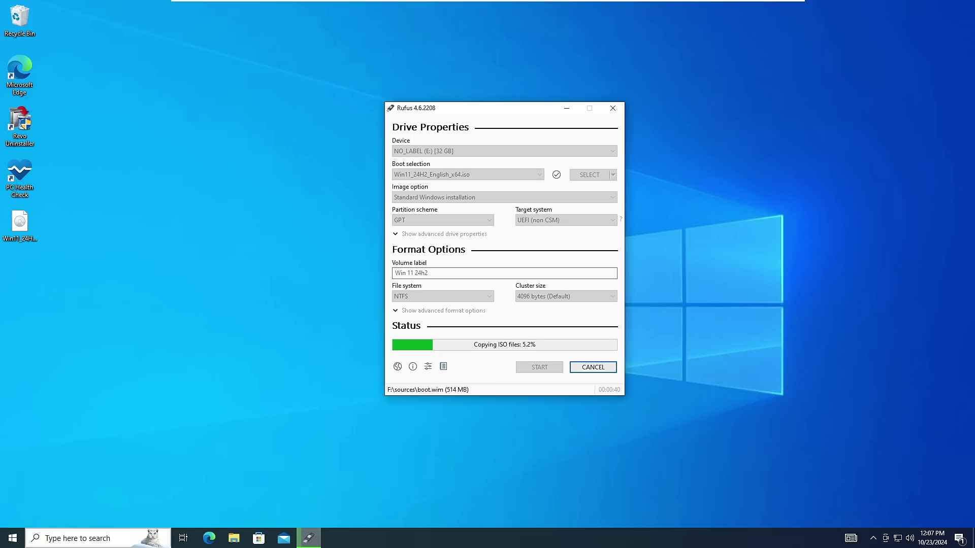
# Find 'virus' in Windows search, scroll the Virus & threat protection settings, then minimize Windows Security
pyautogui.press('super+s')
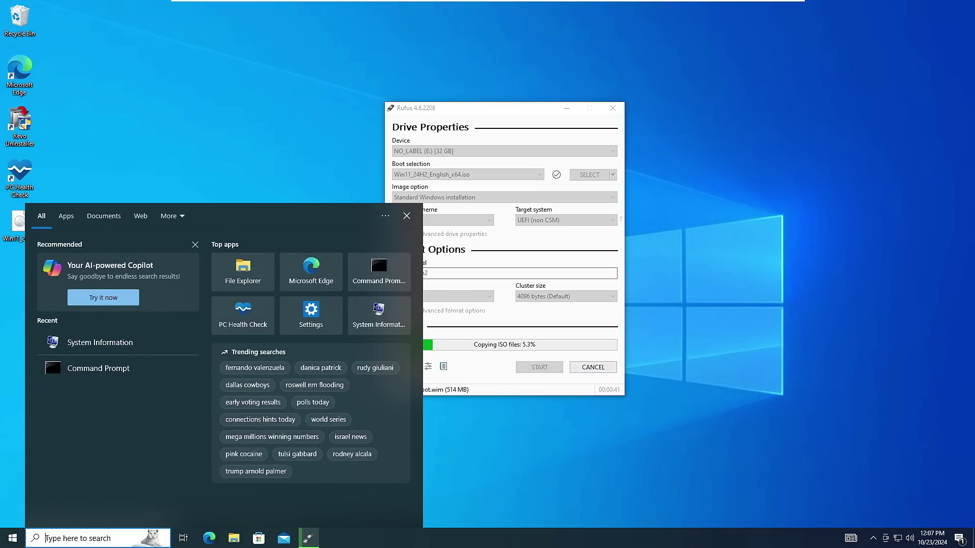
pyautogui.write('virus')
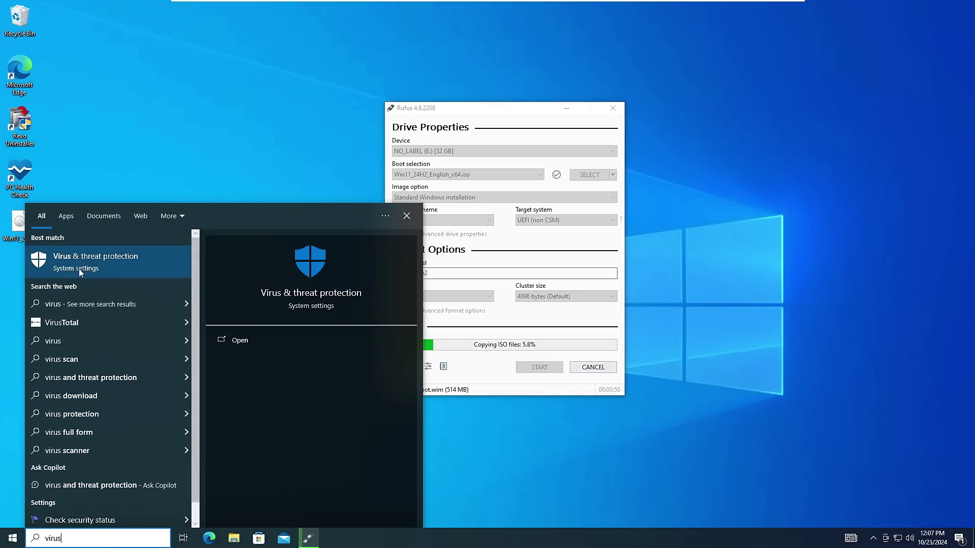
pyautogui.click(99, 265)
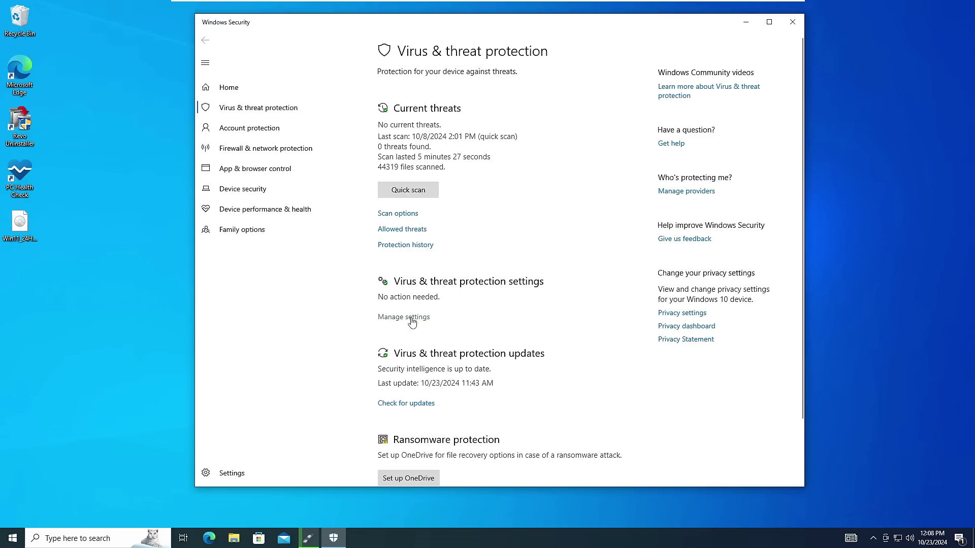
pyautogui.click(414, 322)
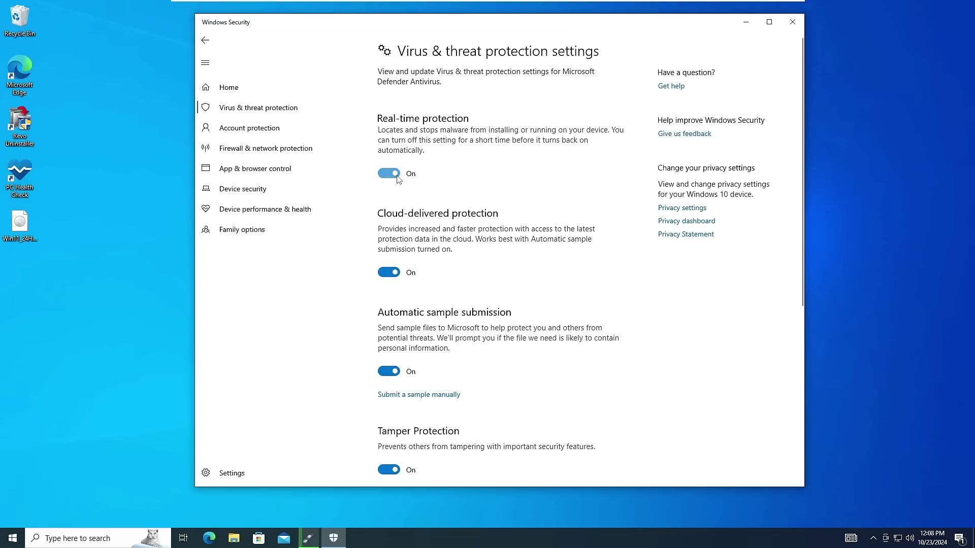
pyautogui.scroll(-1, 391, 304)
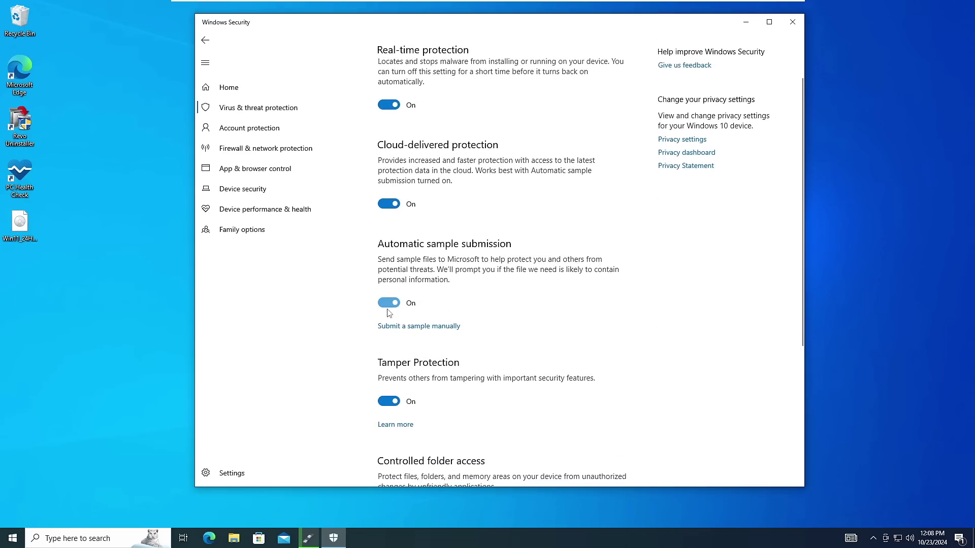
pyautogui.scroll(-1, 389, 312)
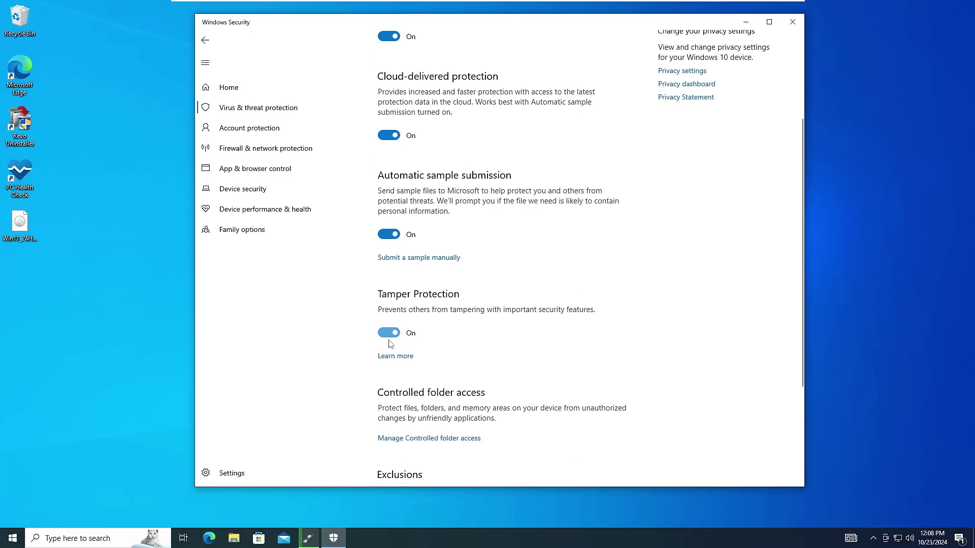
pyautogui.click(747, 22)
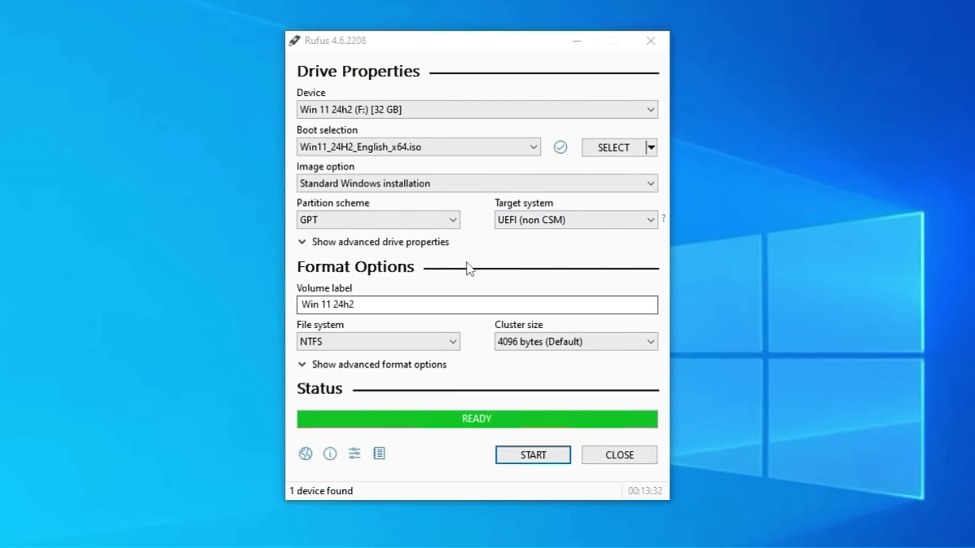
# Close Rufus and open the Win 11 24h2 (F:) drive under This PC in File Explorer
pyautogui.click(593, 457)
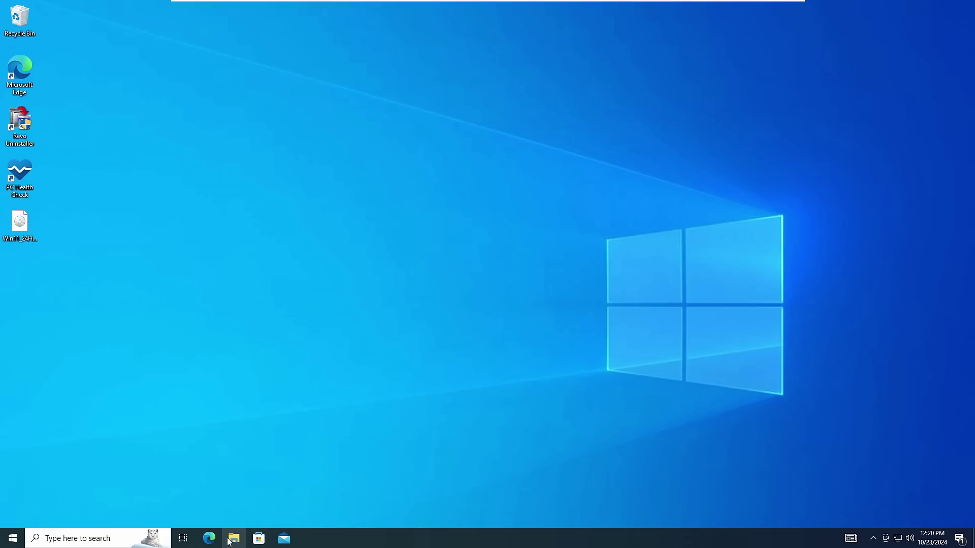
pyautogui.click(234, 539)
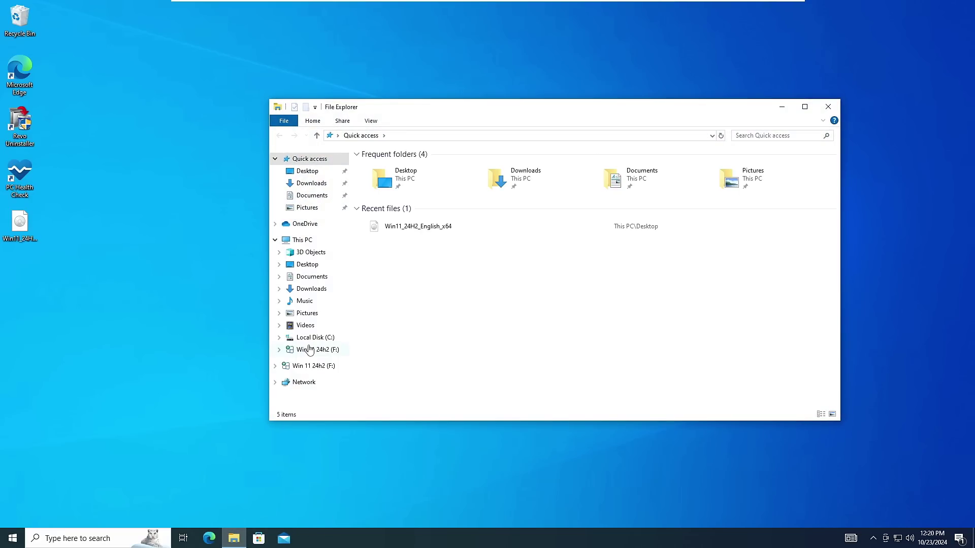
pyautogui.click(304, 240)
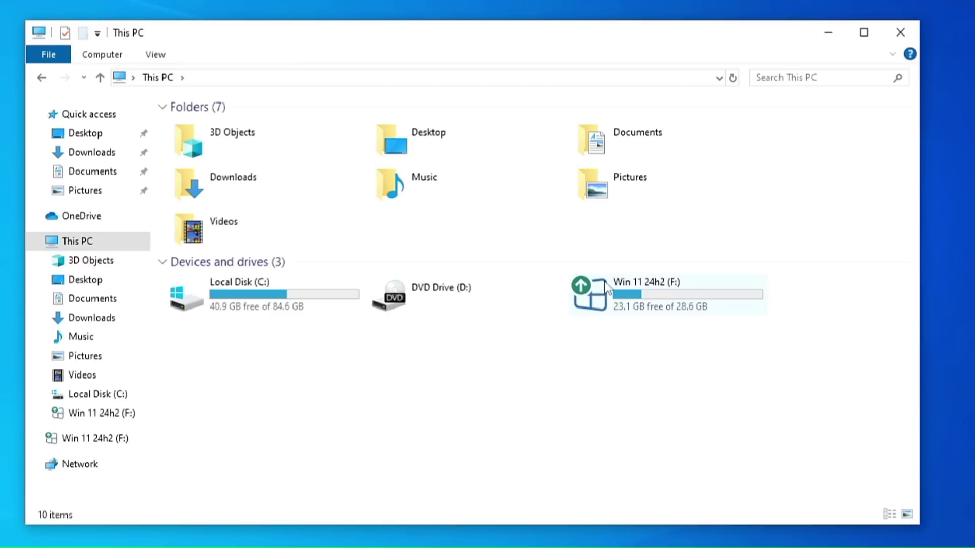
pyautogui.doubleClick(652, 289)
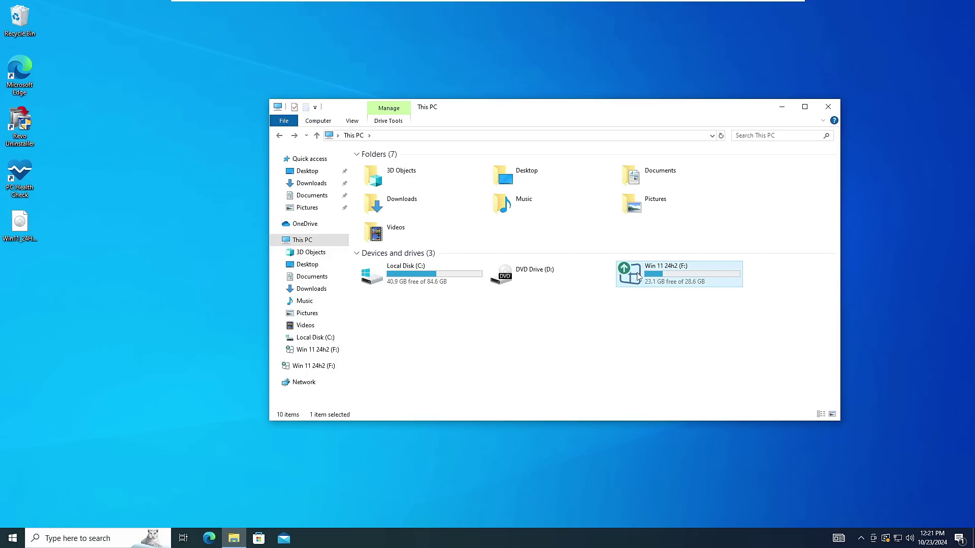
pyautogui.moveTo(643, 279)
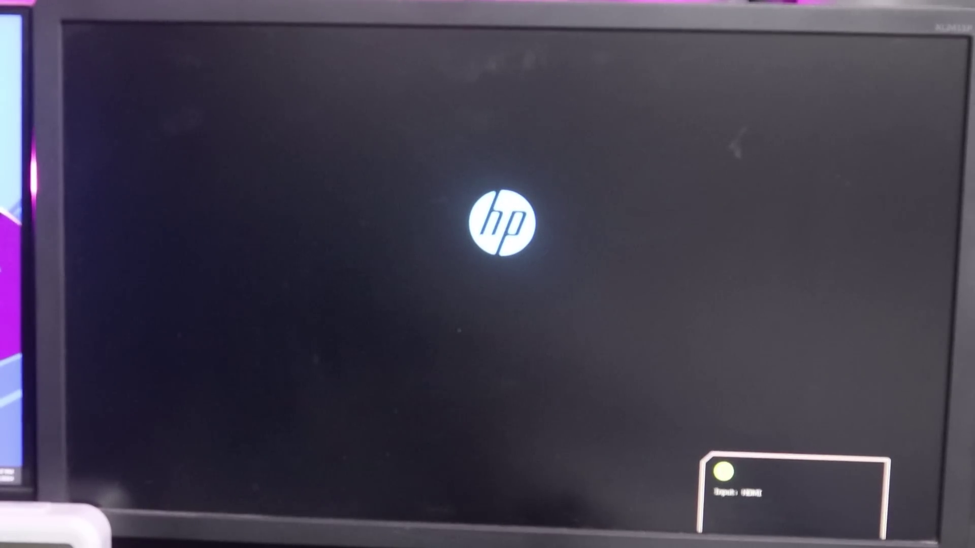
# Boot from the UEFI - SanDisk Cruzer Blade entry in the F9 HP Boot Menu
pyautogui.press('F9')
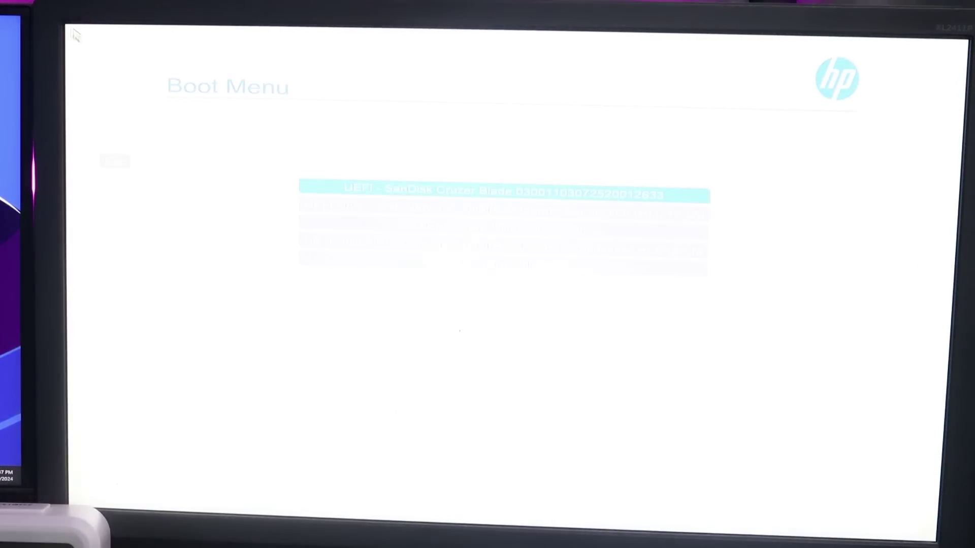
pyautogui.press('Down')
pyautogui.press('Up')
pyautogui.press('Down')
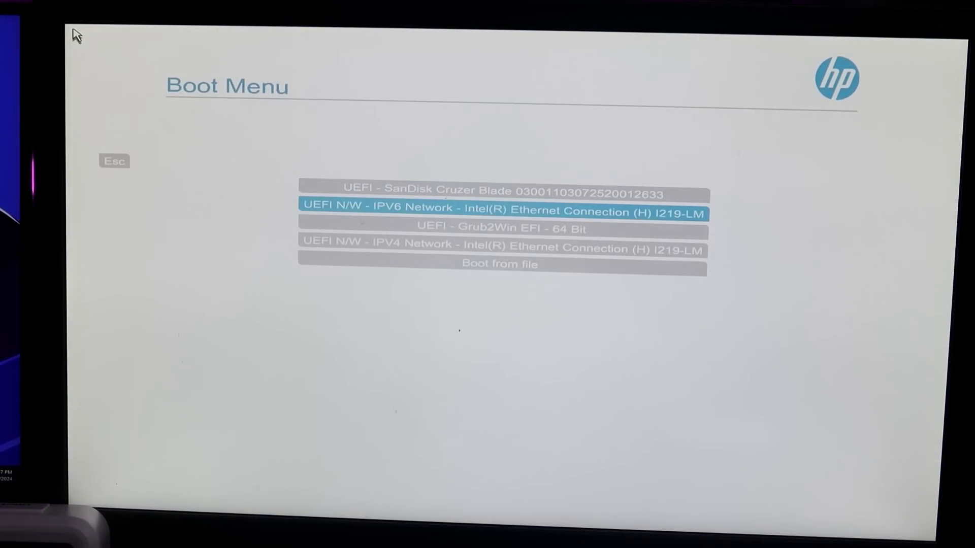
pyautogui.press('Down')
pyautogui.press('Down')
pyautogui.press('Down')
pyautogui.press('Up')
pyautogui.press('Up')
pyautogui.press('Up')
pyautogui.press('Up')
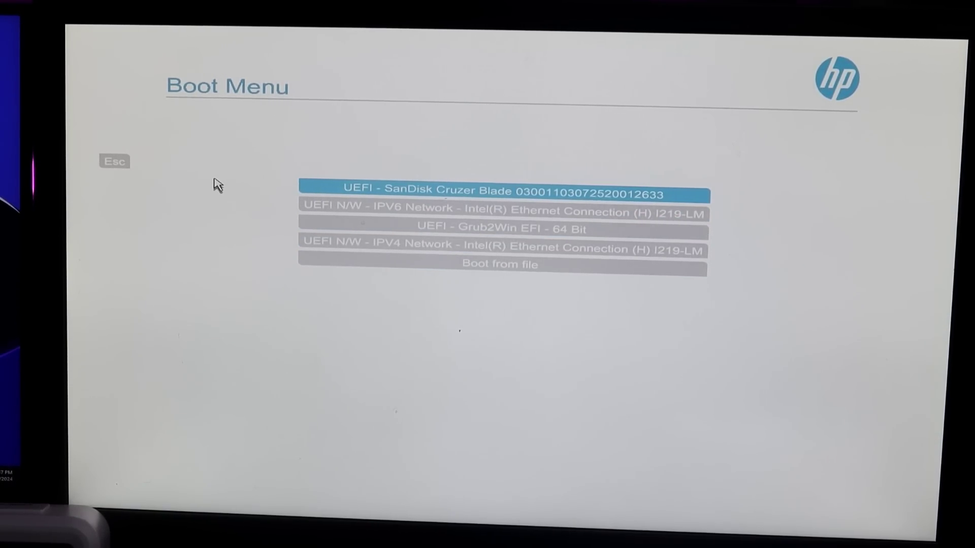
pyautogui.press('Return')
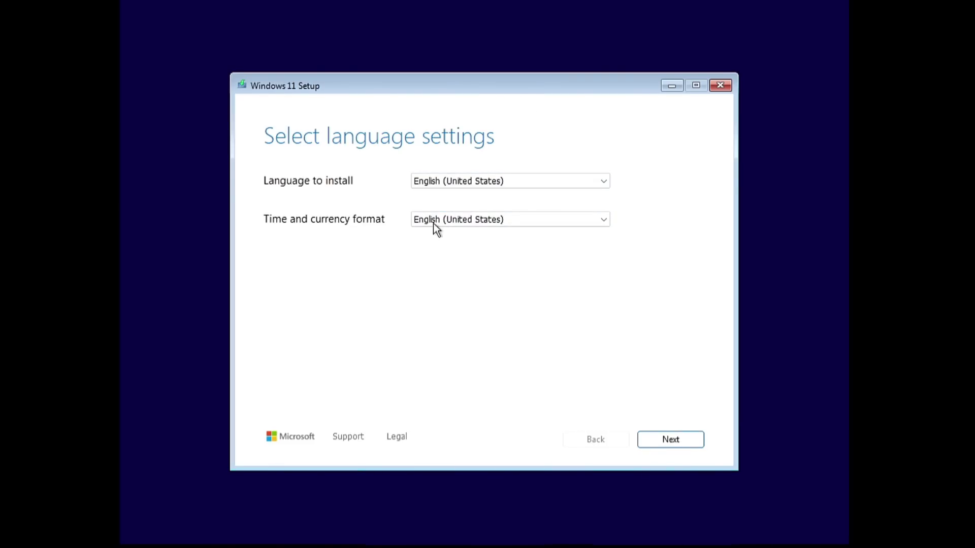
# Keep English (United States) and US keyboard, agree to a clean Install Windows 11, skip the product key
pyautogui.click(668, 439)
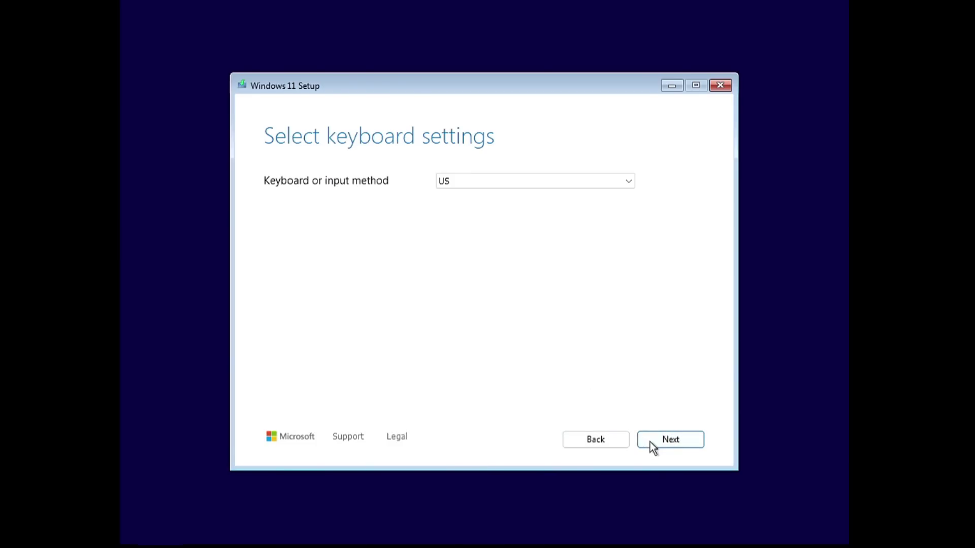
pyautogui.click(656, 443)
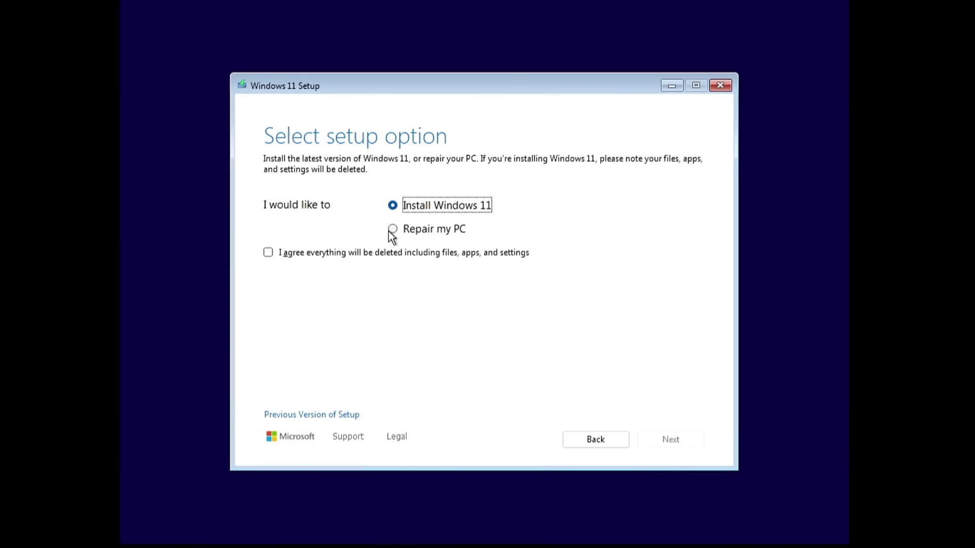
pyautogui.click(268, 253)
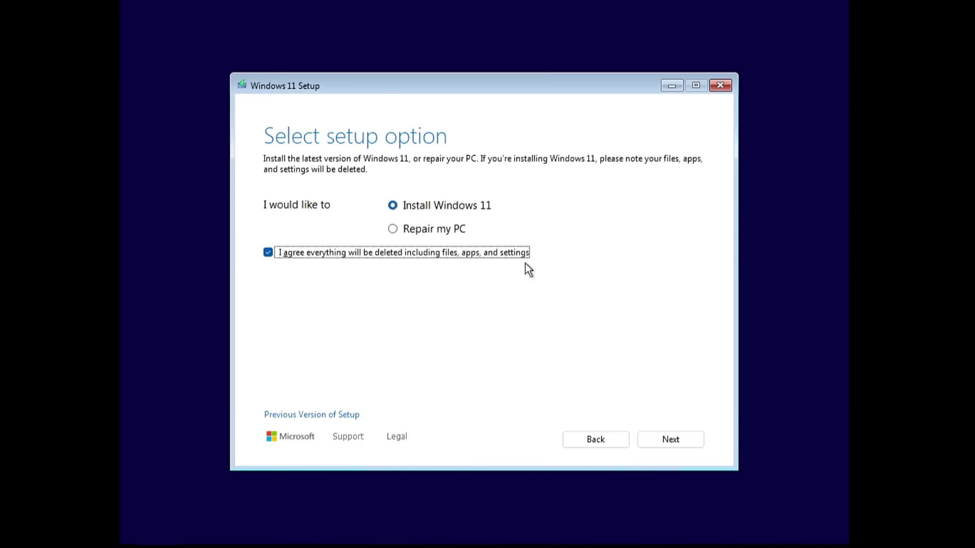
pyautogui.click(685, 437)
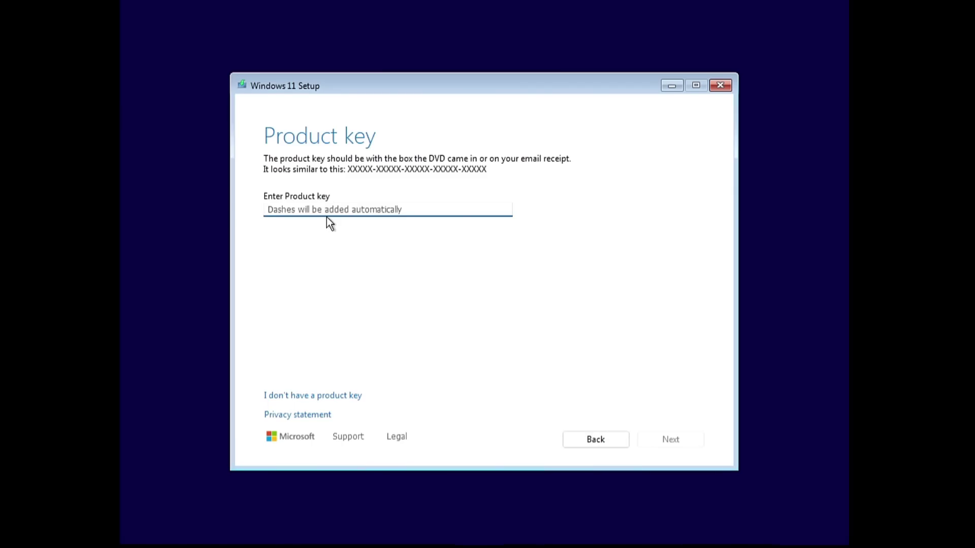
pyautogui.click(300, 396)
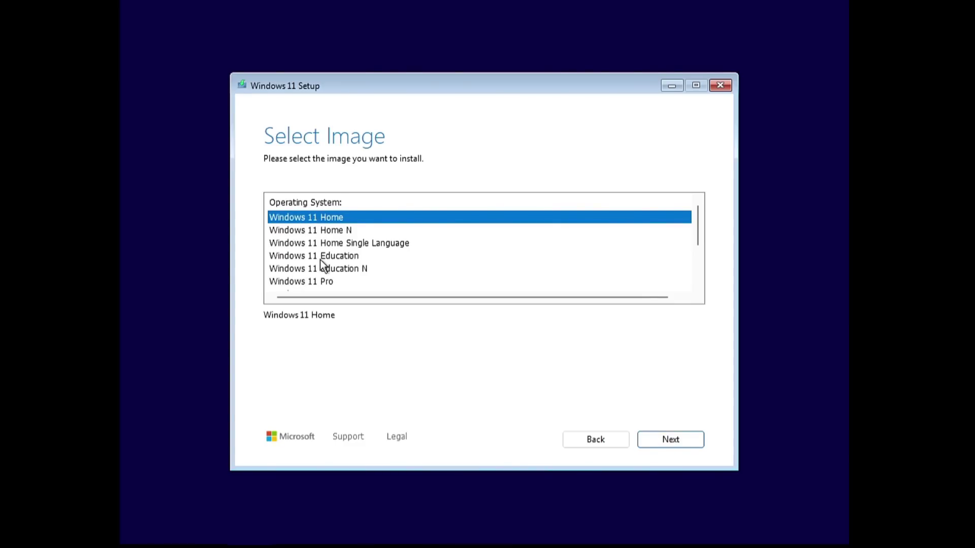
# Select the Windows 11 Pro edition and accept the licence terms
pyautogui.click(308, 285)
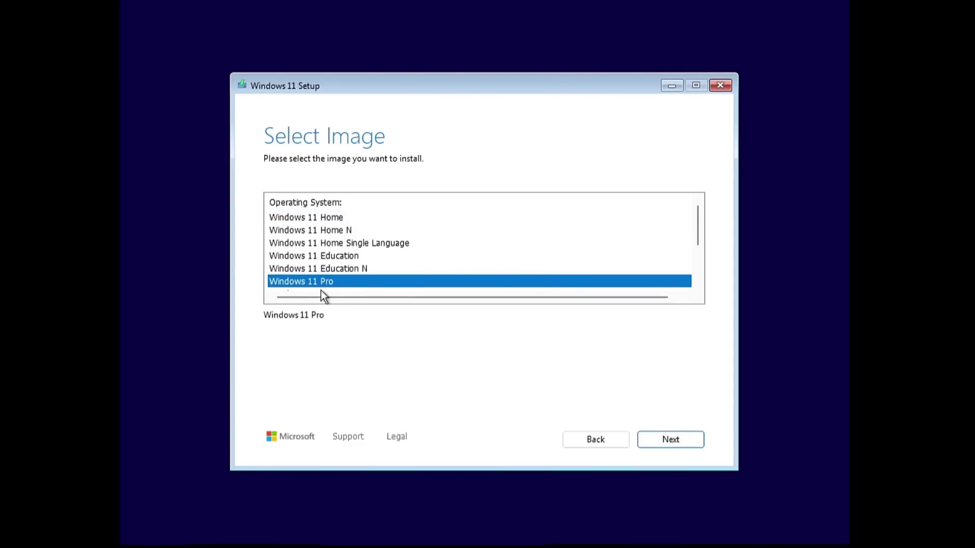
pyautogui.click(657, 440)
pyautogui.click(656, 441)
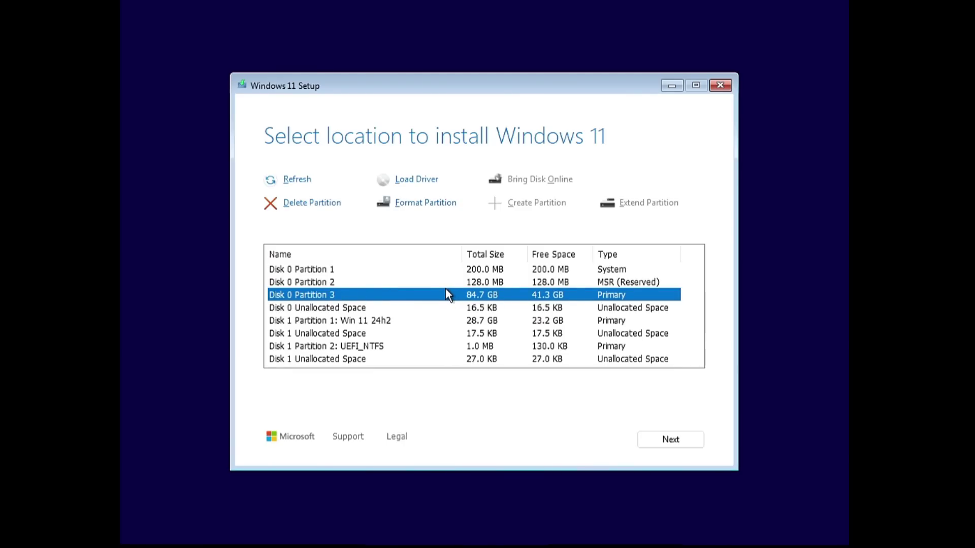
# Delete both Disk 0 partitions and select the resulting 85.0 GB unallocated space
pyautogui.click(421, 269)
pyautogui.click(327, 202)
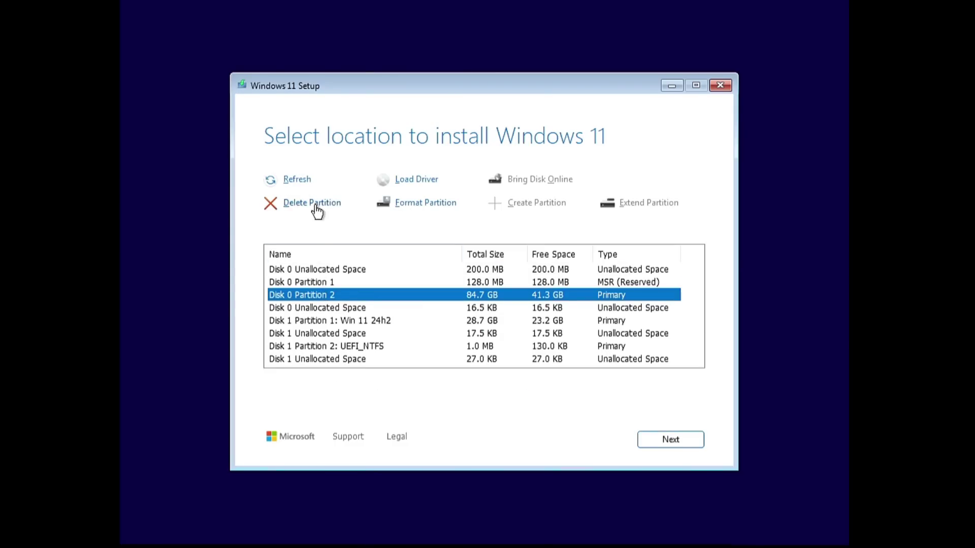
pyautogui.click(315, 202)
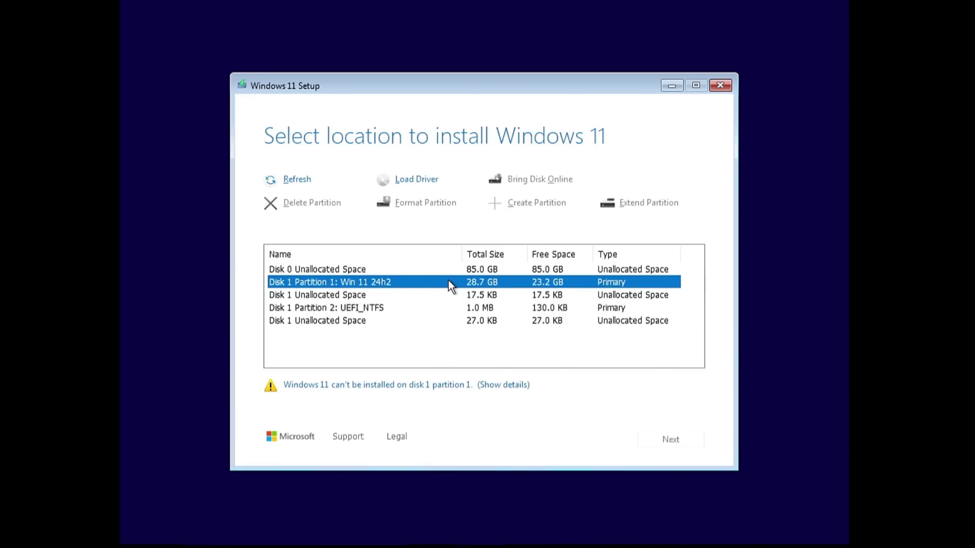
pyautogui.click(343, 310)
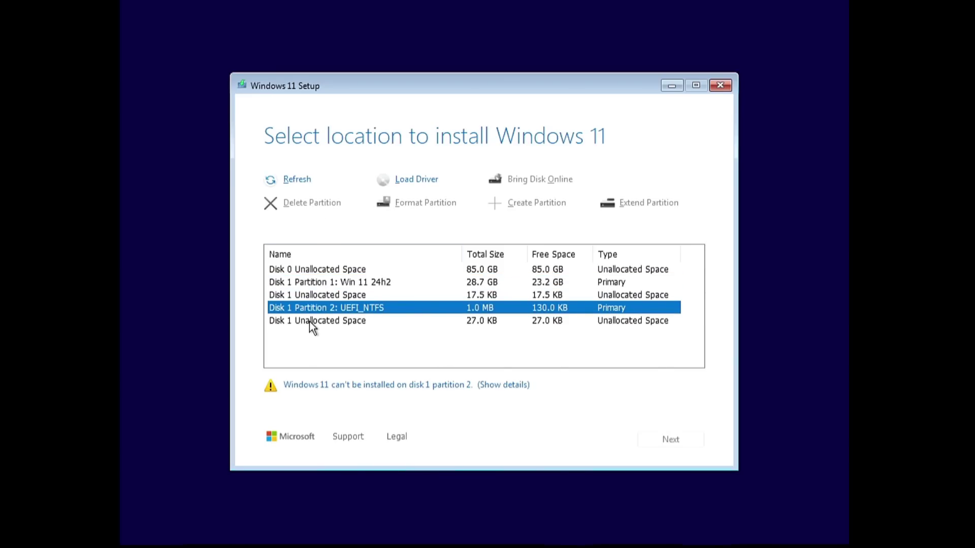
pyautogui.click(287, 272)
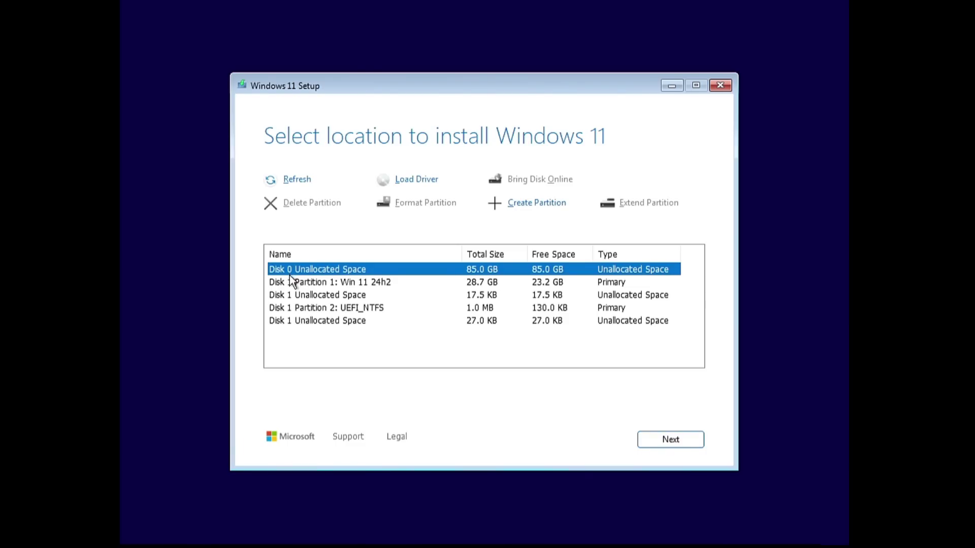
# Create a new 26000 MB partition on Disk 0, replacing the proposed 87038 MB
pyautogui.click(539, 206)
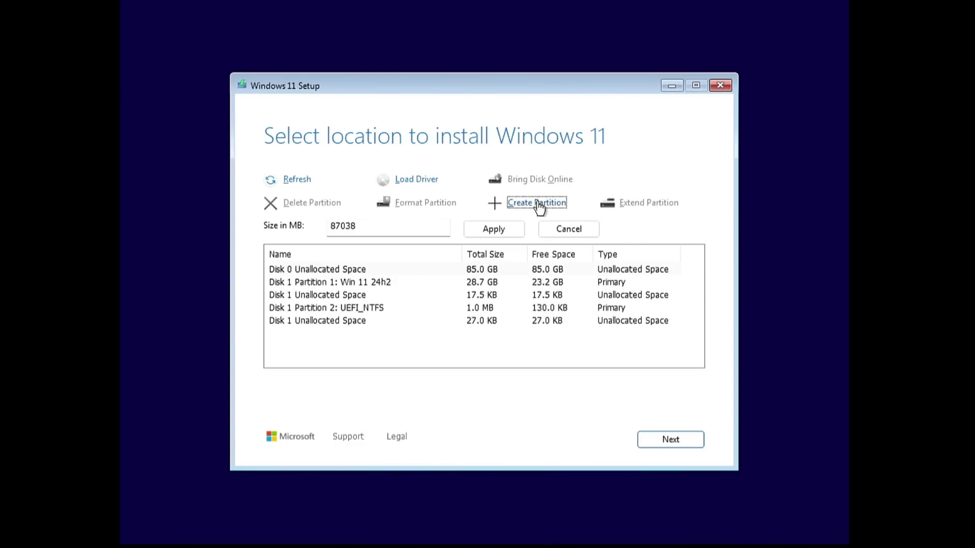
pyautogui.moveTo(360, 225); pyautogui.dragTo(303, 225)
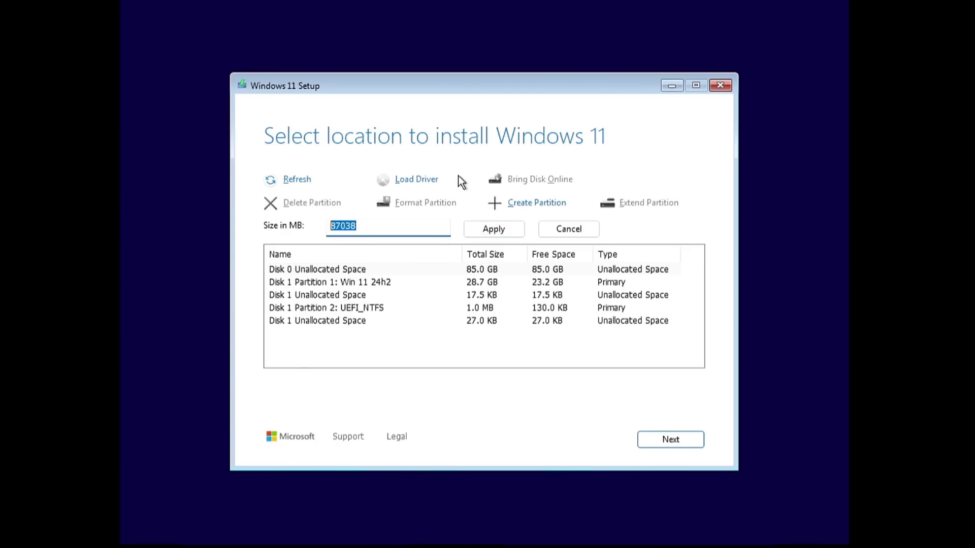
pyautogui.press('End')
pyautogui.press('BackSpace')
pyautogui.press('BackSpace')
pyautogui.press('BackSpace')
pyautogui.press('BackSpace')
pyautogui.press('BackSpace')
pyautogui.write('26000')
pyautogui.click(491, 231)
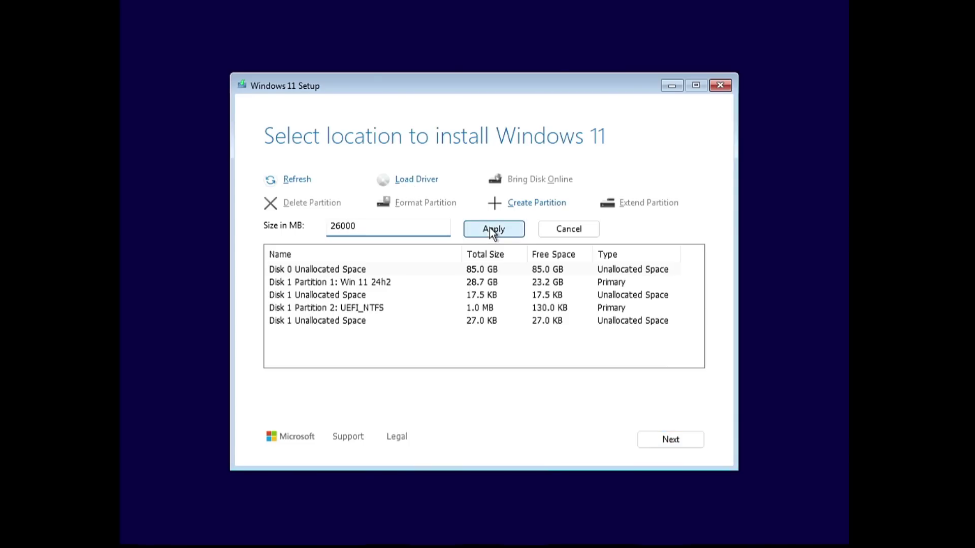
pyautogui.click(361, 302)
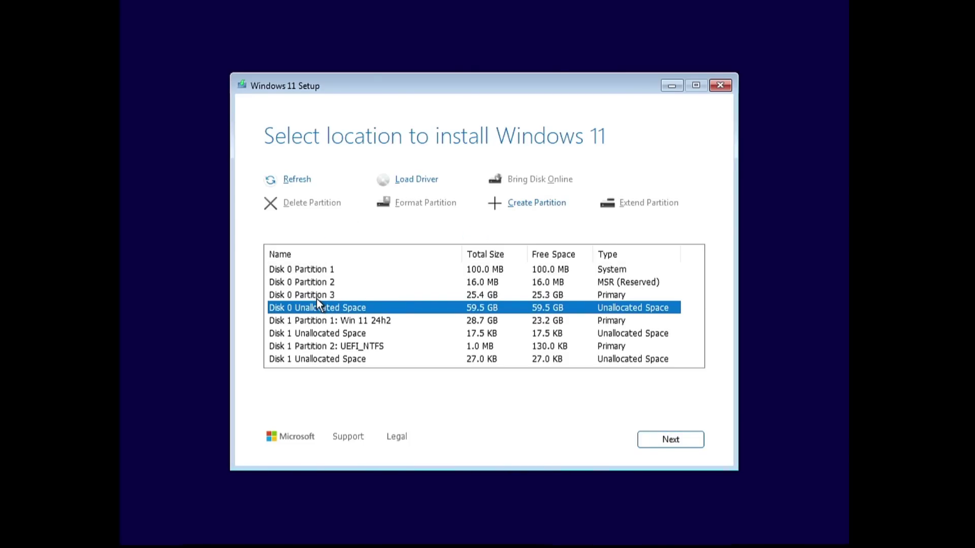
# Select Disk 0's remaining 59.5 GB unallocated space and continue to Ready to install
pyautogui.click(316, 299)
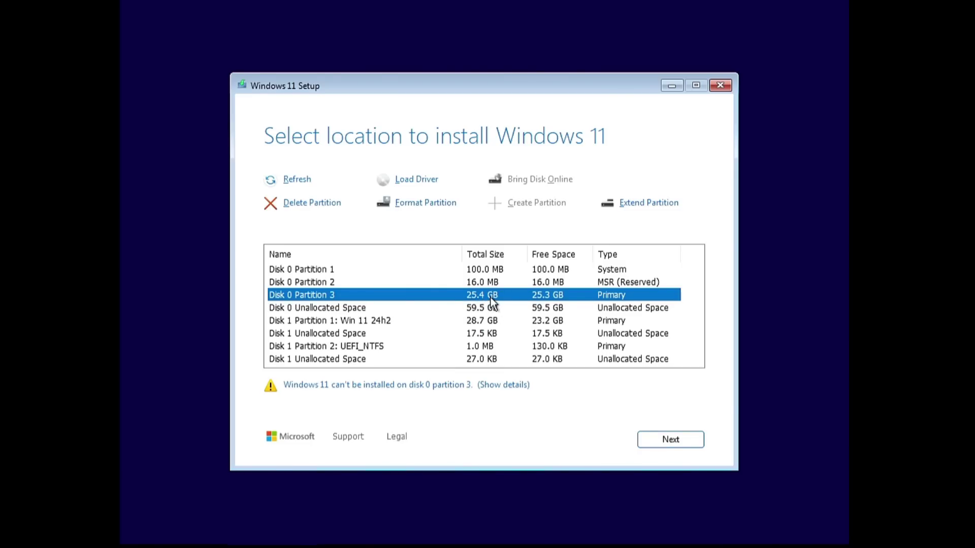
pyautogui.click(349, 309)
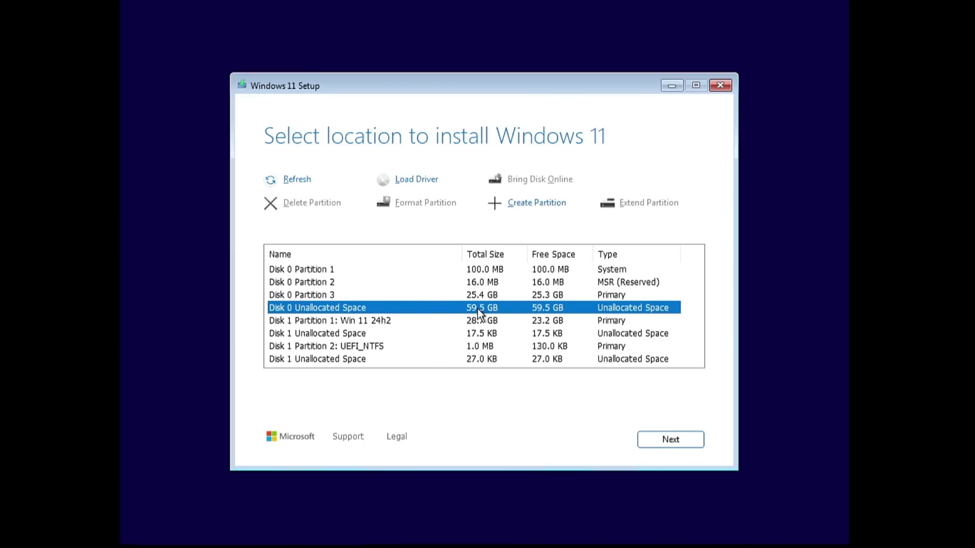
pyautogui.click(670, 439)
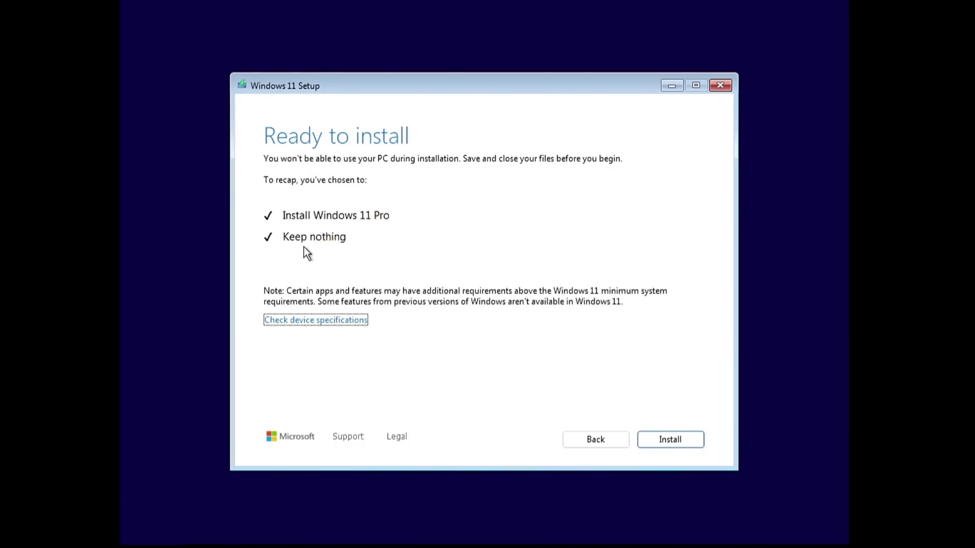
# Install Windows 11 Pro and let setup run through to the desktop
pyautogui.click(685, 447)
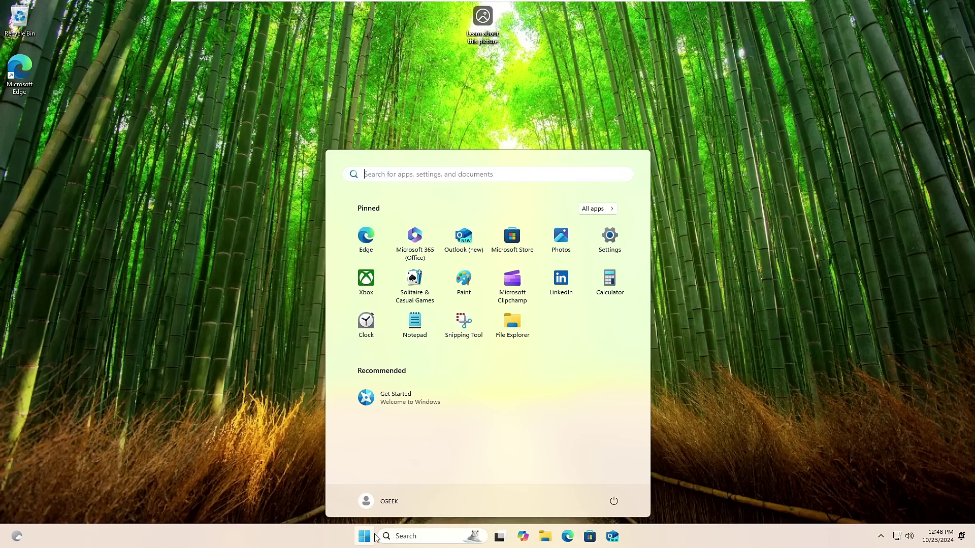
# Run winver to confirm version 24H2 (OS Build 26100.1742), then close About Windows
pyautogui.click(375, 537)
pyautogui.click(409, 537)
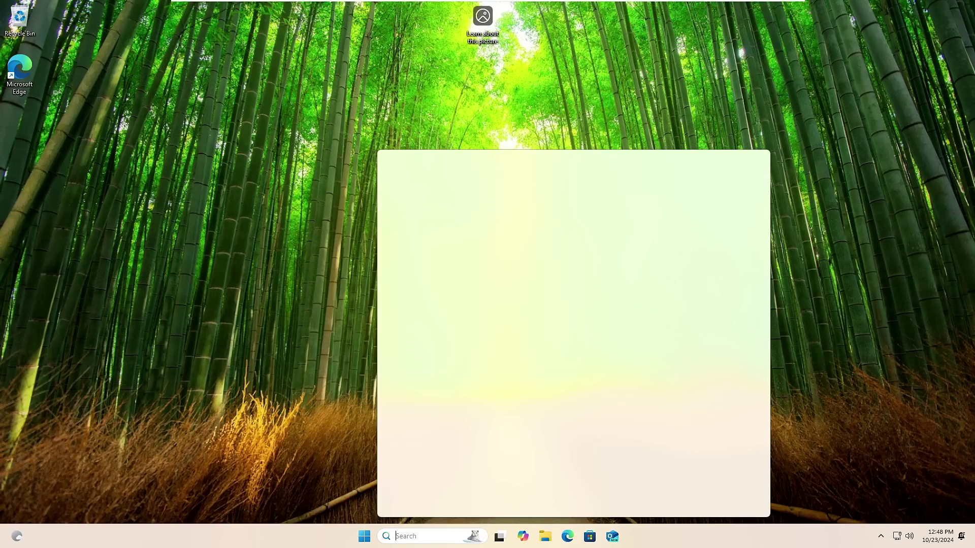
pyautogui.write('winver')
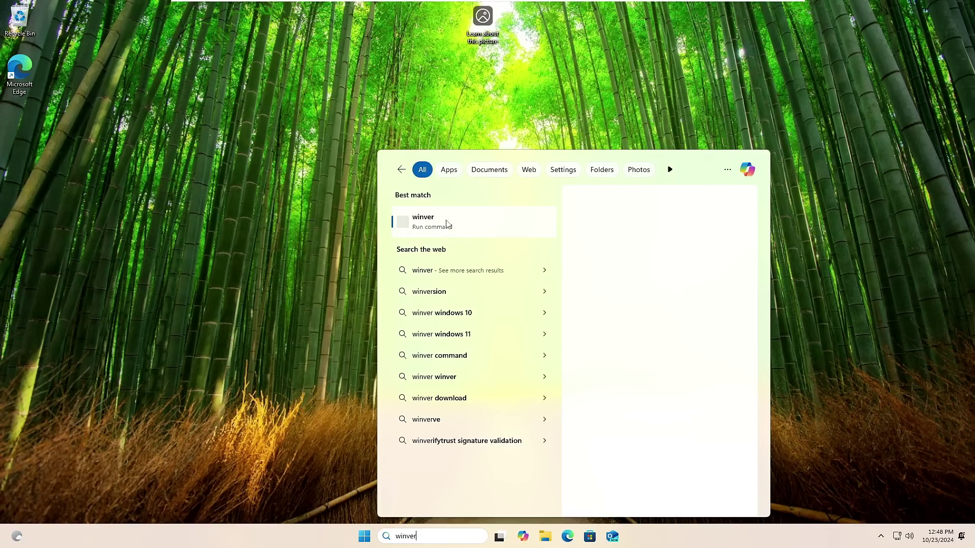
pyautogui.click(433, 232)
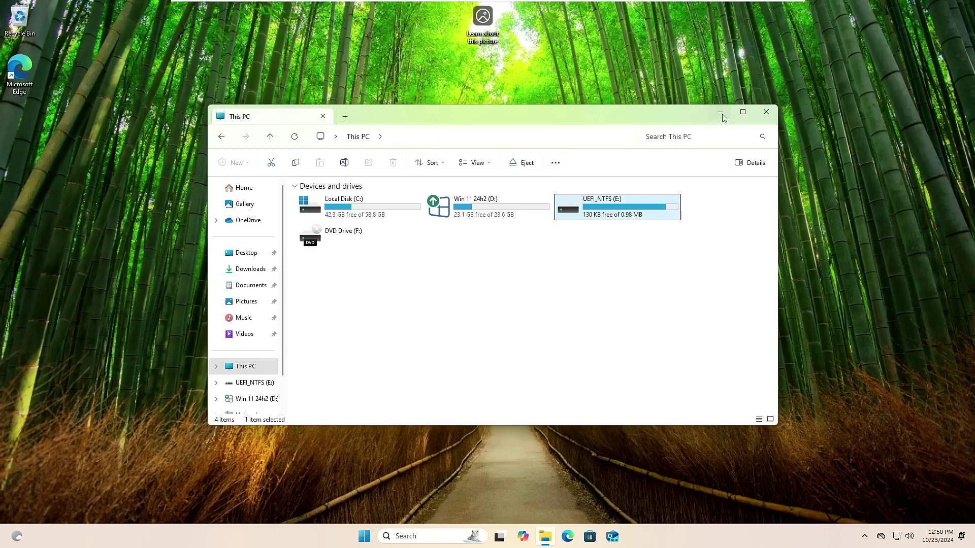
pyautogui.click(725, 114)
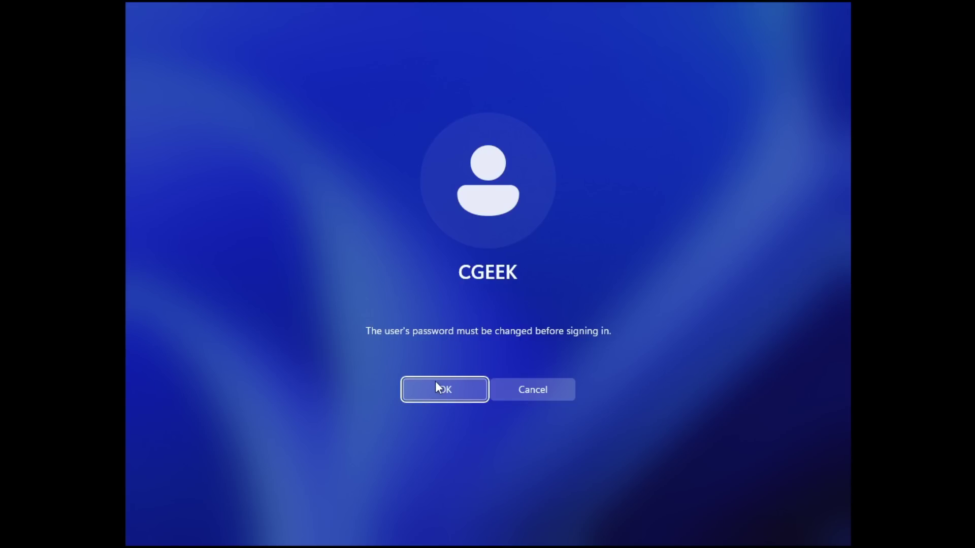
# Acknowledge the required password change, enter and confirm a new account password, and submit it
pyautogui.click(452, 399)
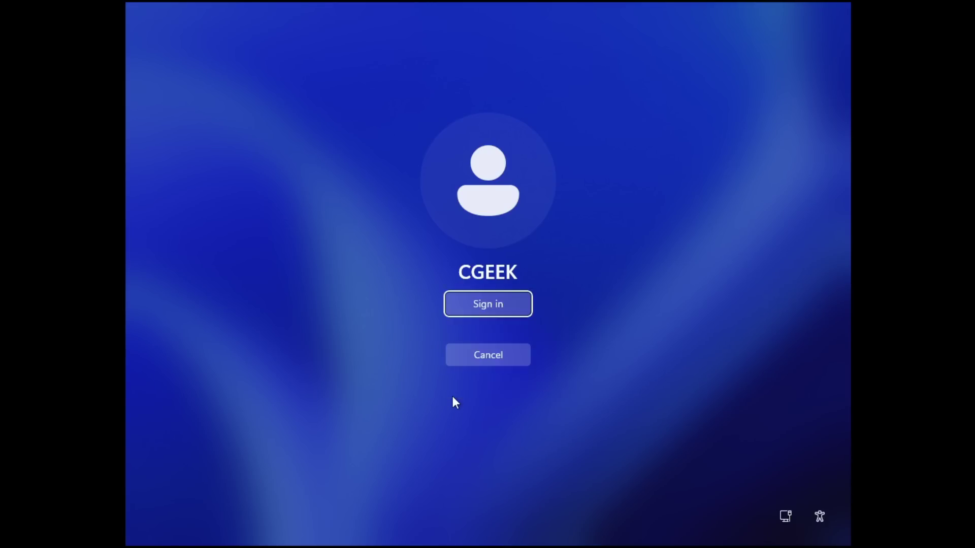
pyautogui.write('1')
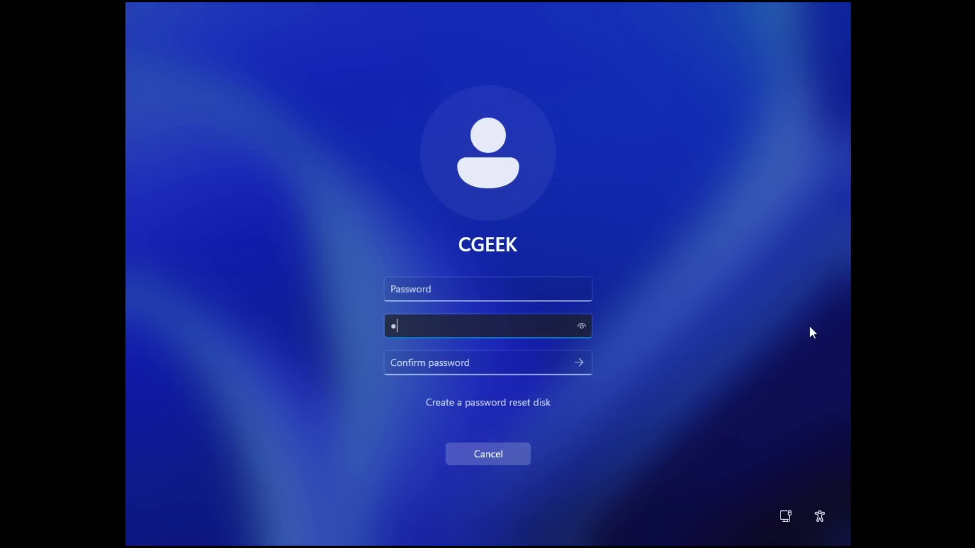
pyautogui.write('234567890')
pyautogui.press('Tab')
pyautogui.write('123456')
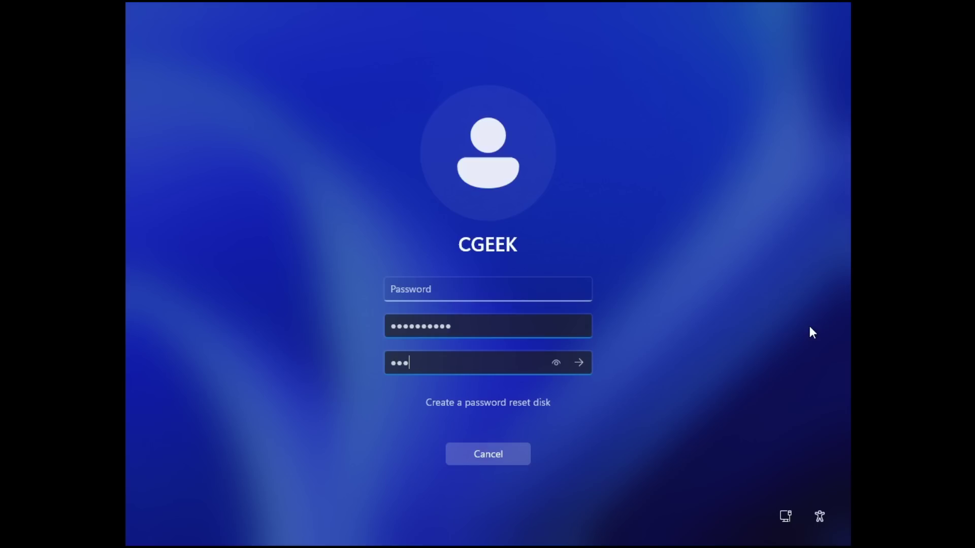
pyautogui.write('7890')
pyautogui.click(578, 363)
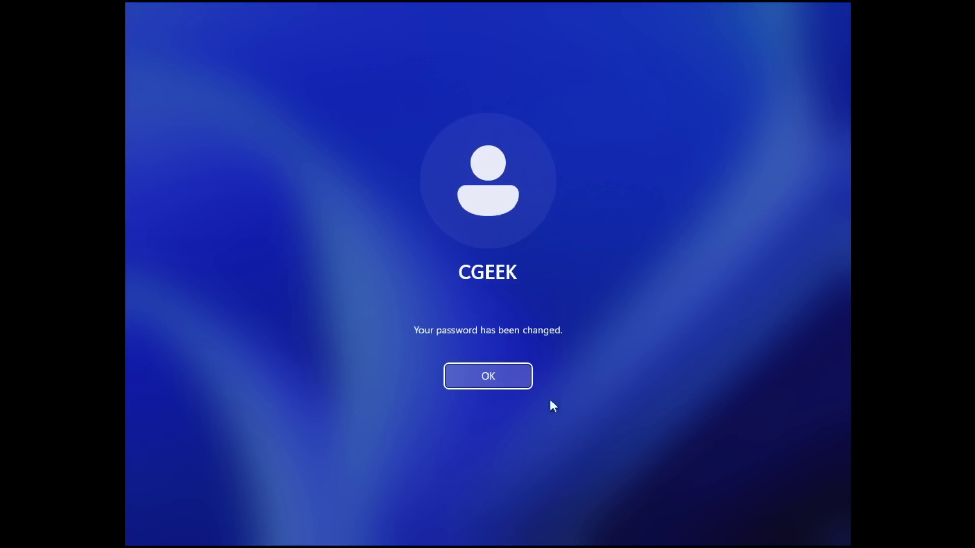
pyautogui.click(490, 380)
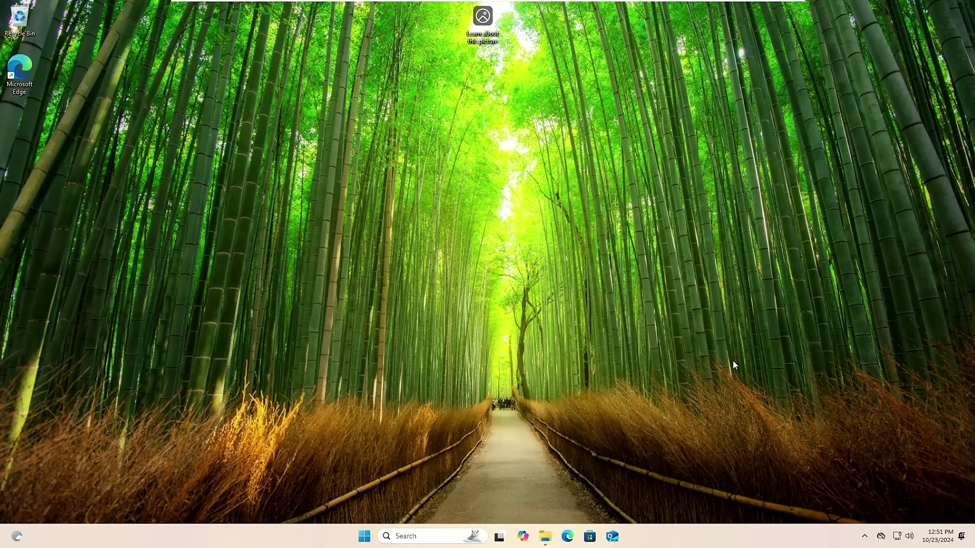